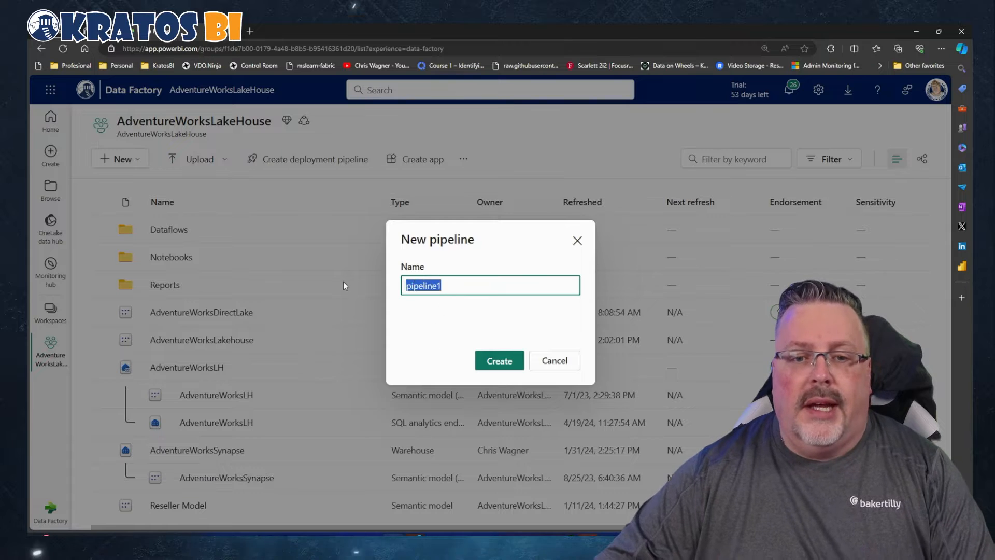
Name the new pipeline "AdventrureWorks Load Fast Copy" and create it
text(Ad)
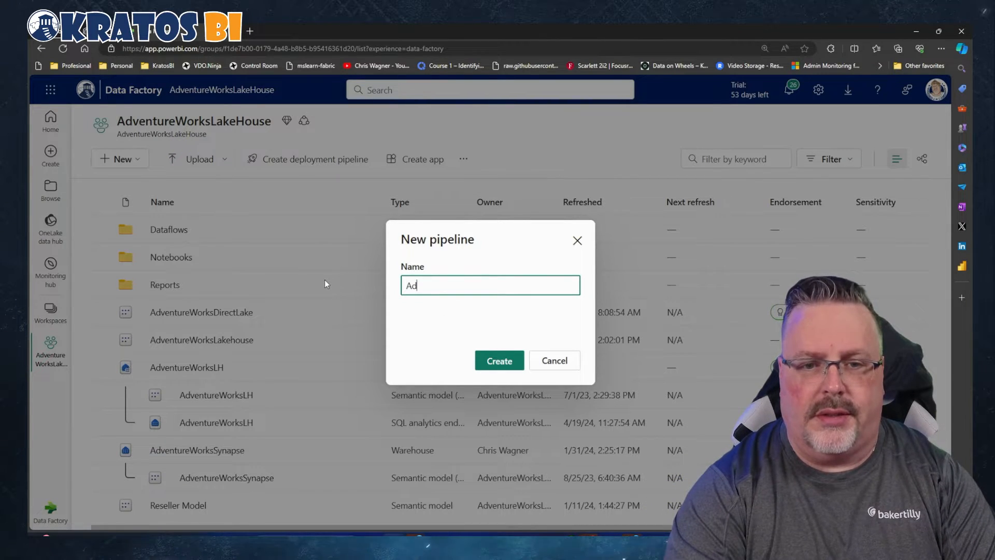
text(ventrureW)
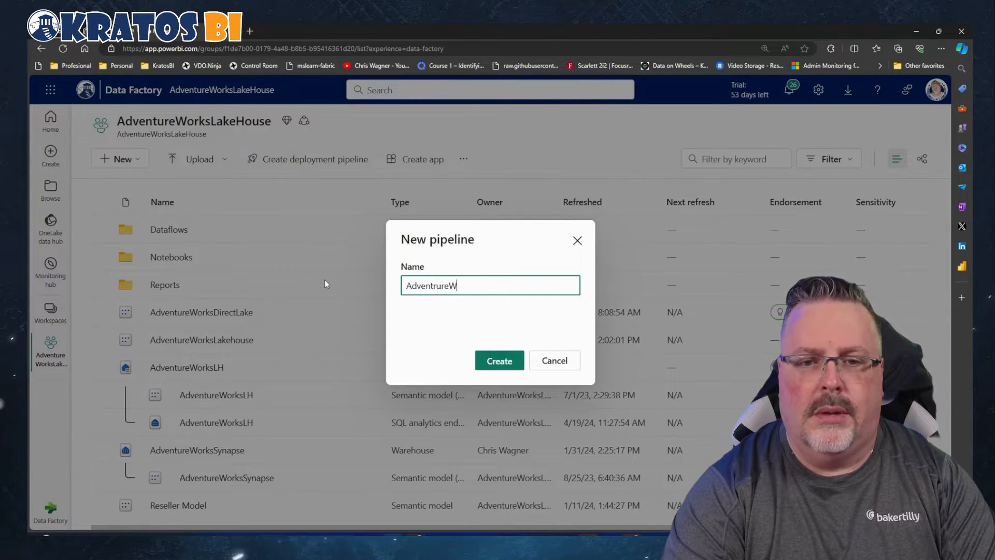
text(orks Load)
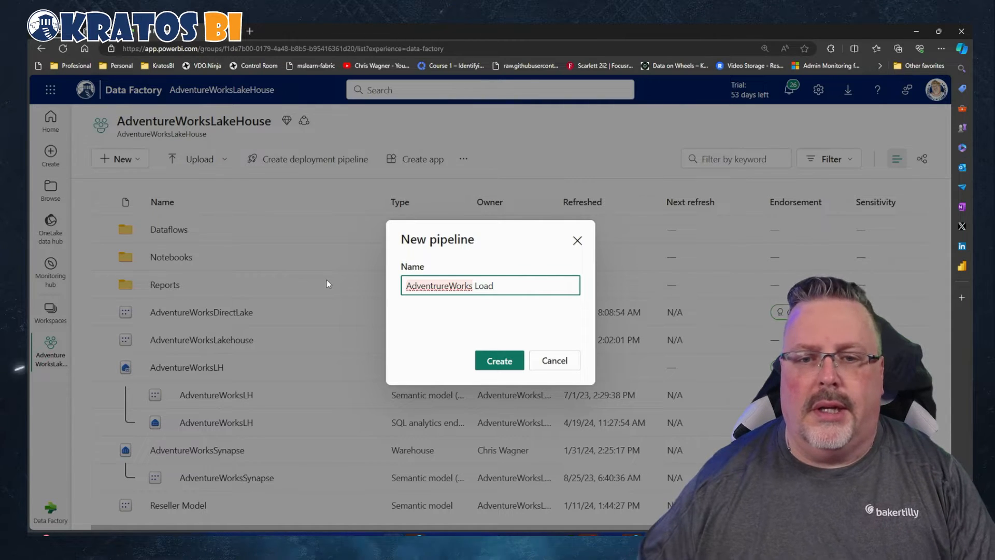
text( F)
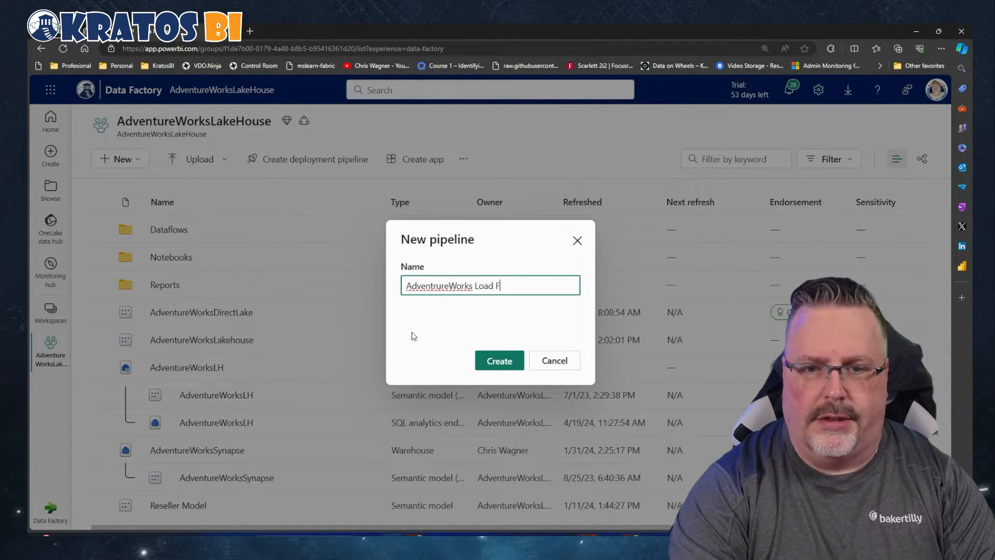
text(ast Copy)
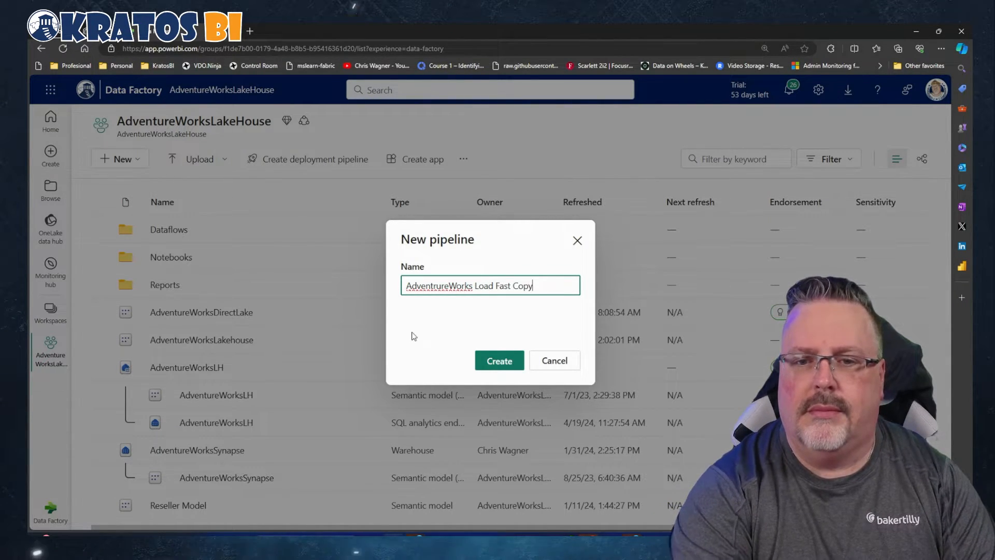
click(477, 366)
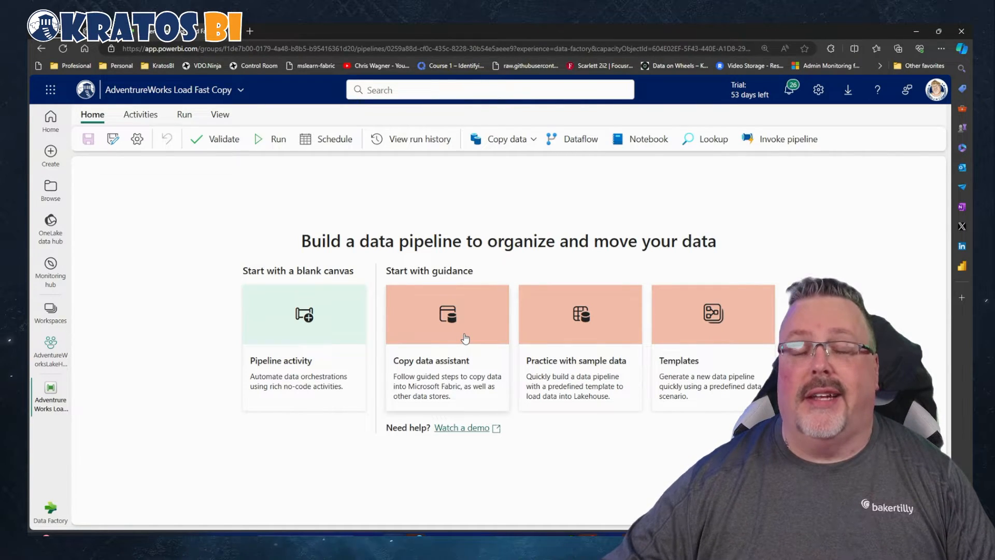
Start the Copy data assistant, search the data sources for "sql" and choose SQL server as the source
click(465, 338)
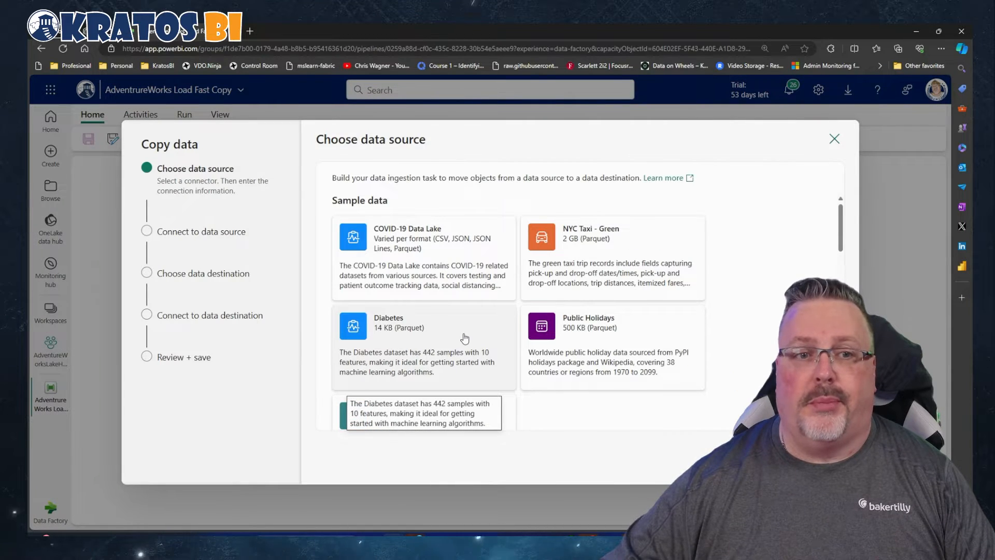
scroll(382, 342, down, 3)
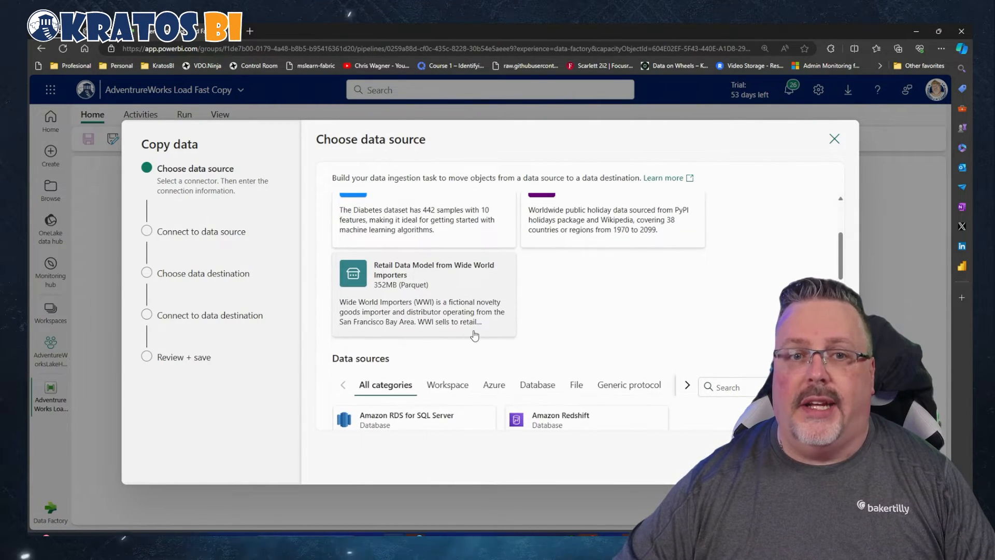
click(715, 386)
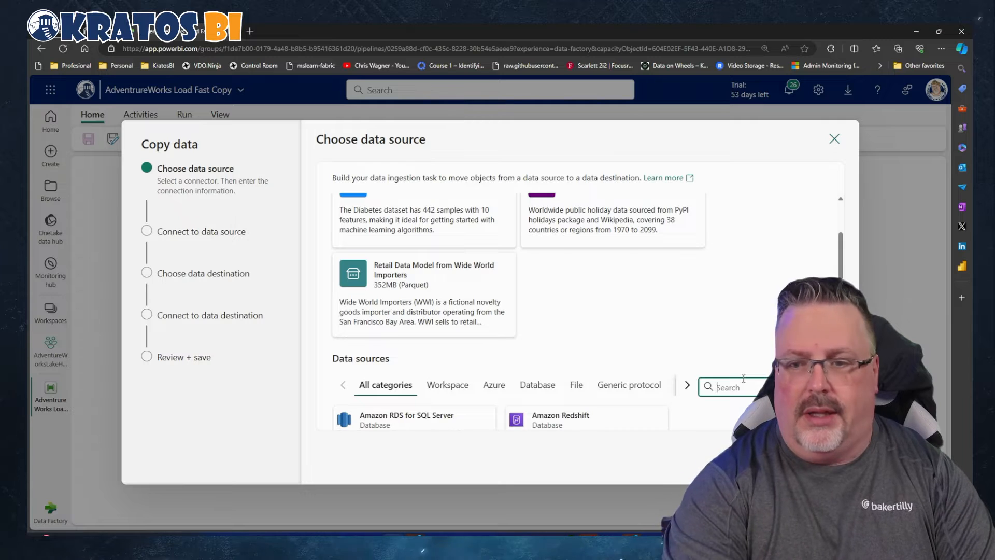
text(sql)
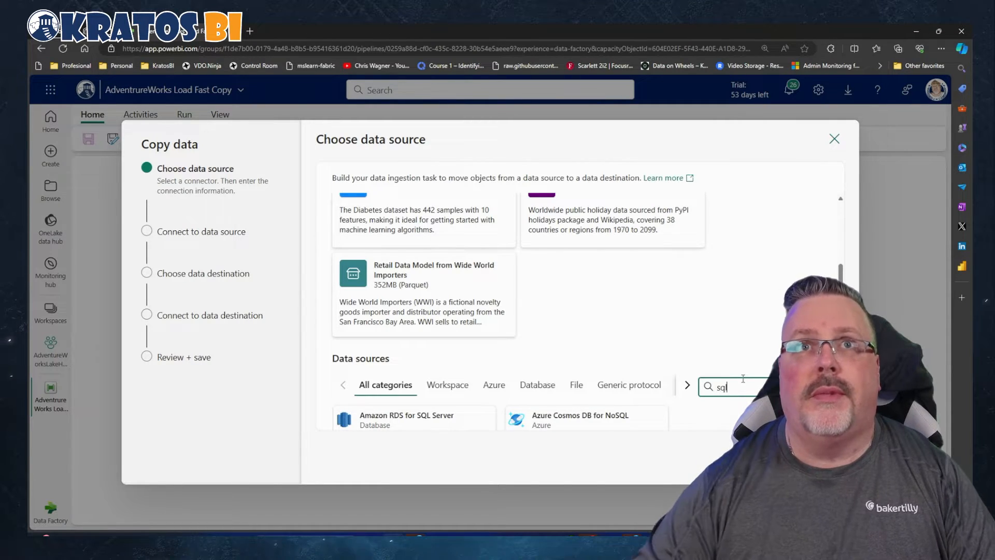
scroll(673, 352, down, 3)
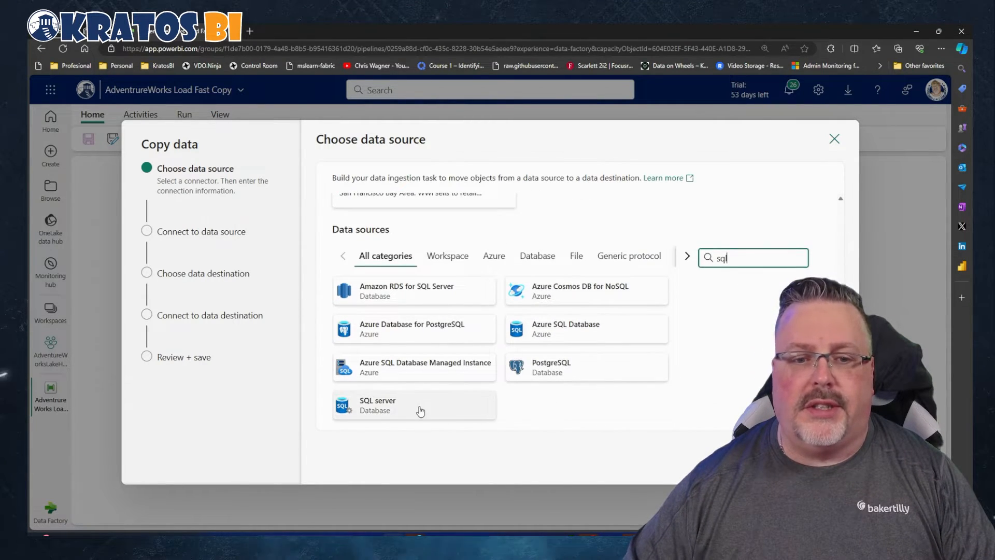
click(414, 411)
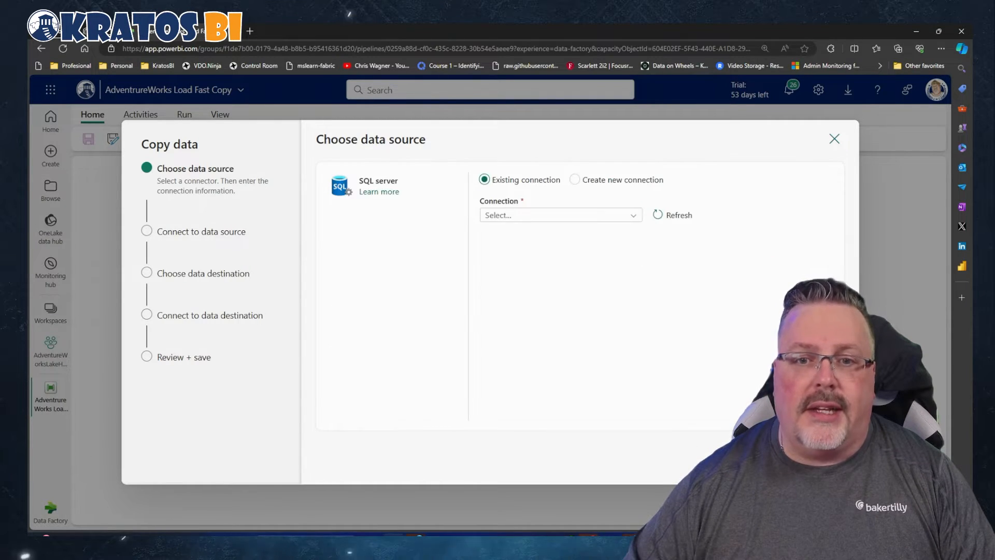
Use the existing connection AdventureWorksDW2019-Caps for the SQL server source
click(630, 220)
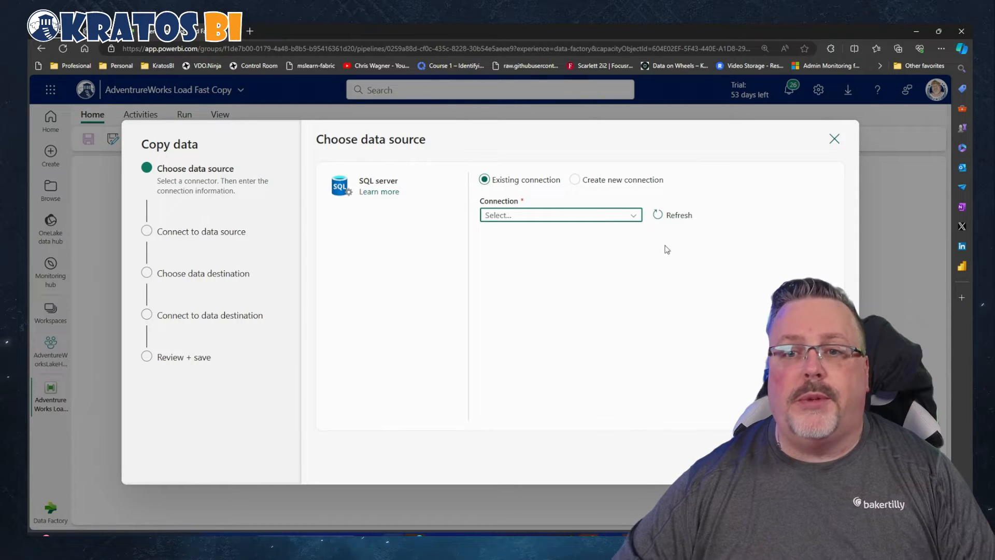
click(634, 216)
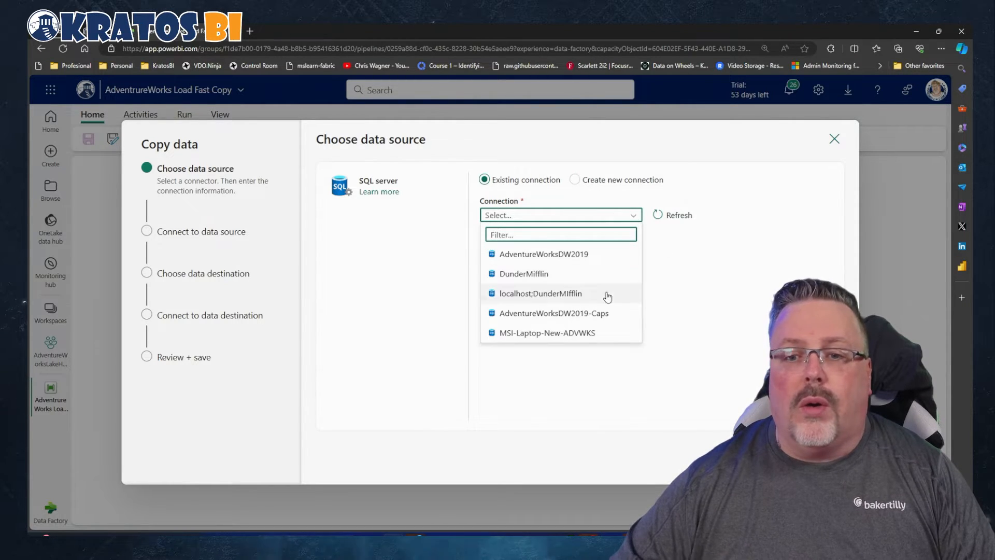
click(602, 315)
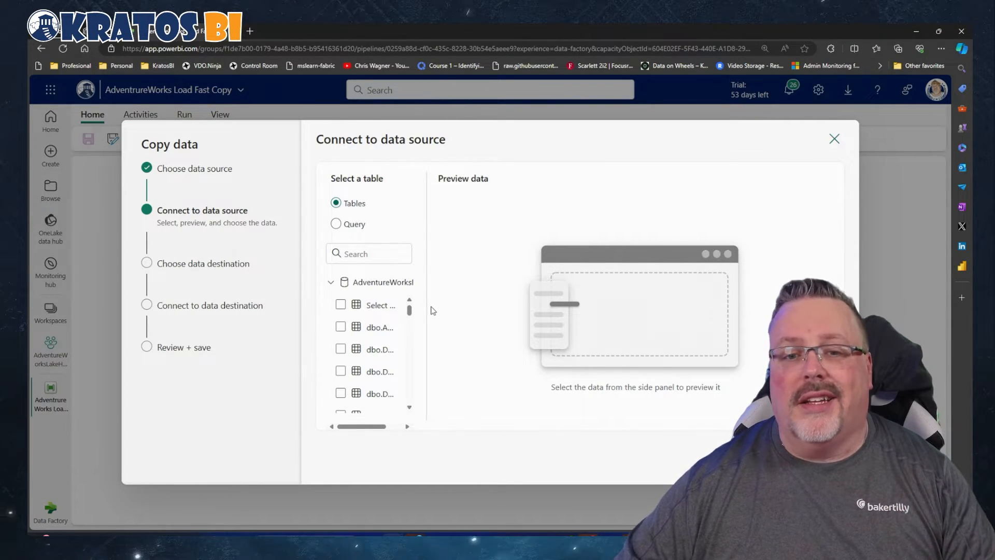
Widen the table list and select all AdventureWorksDW2019 tables except dbo.AdventureWorksDWBuildVersion and dbo.DatabaseLog
drag(427, 307, 557, 307)
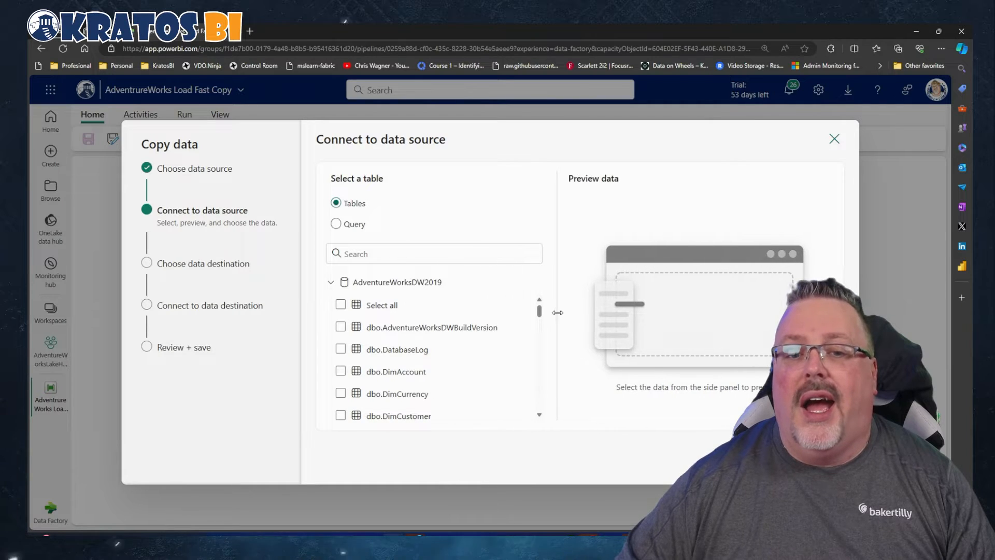
click(341, 304)
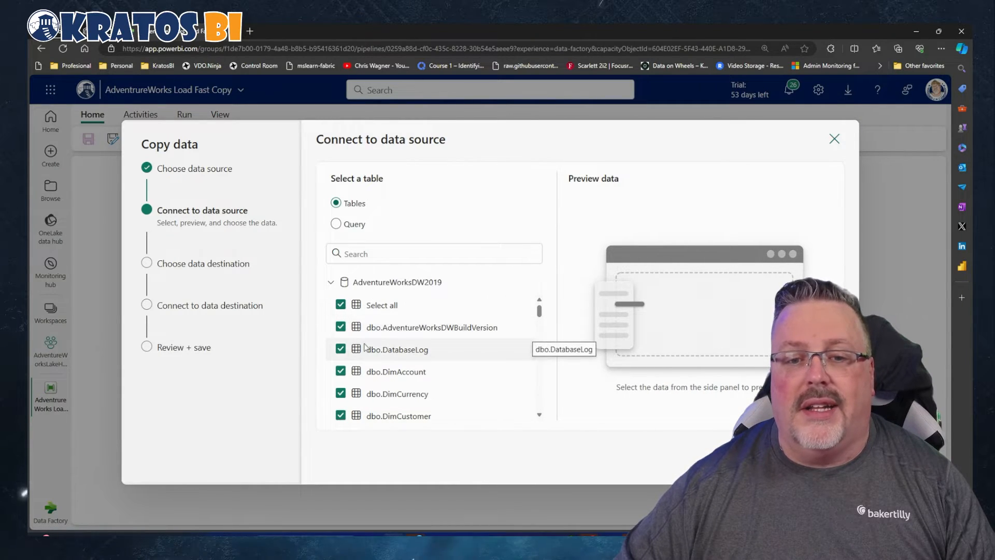
click(340, 327)
click(341, 349)
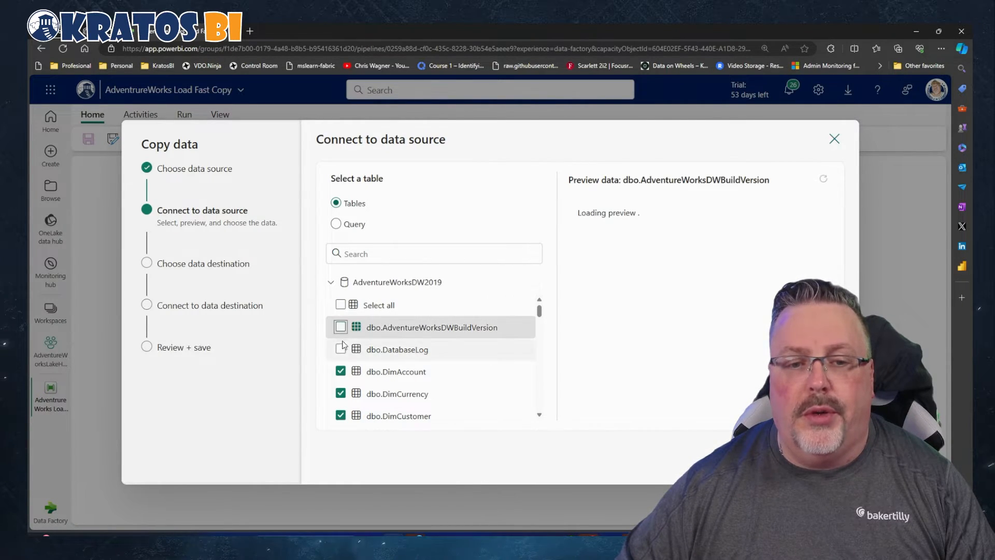
Exclude the table dbo.FactAdditionalInternationalProductDescription from the tables selected for copying
scroll(349, 361, down, 3)
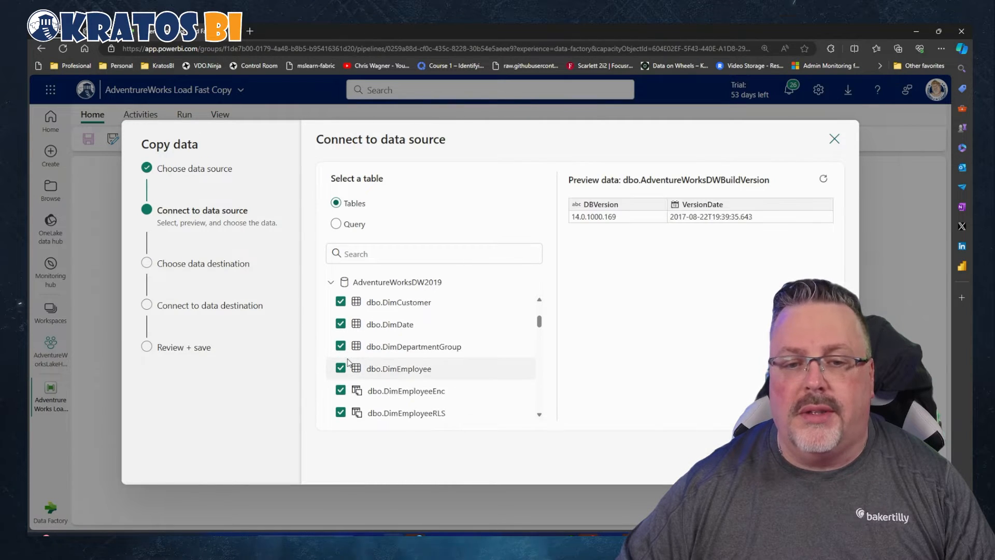
scroll(349, 361, down, 4)
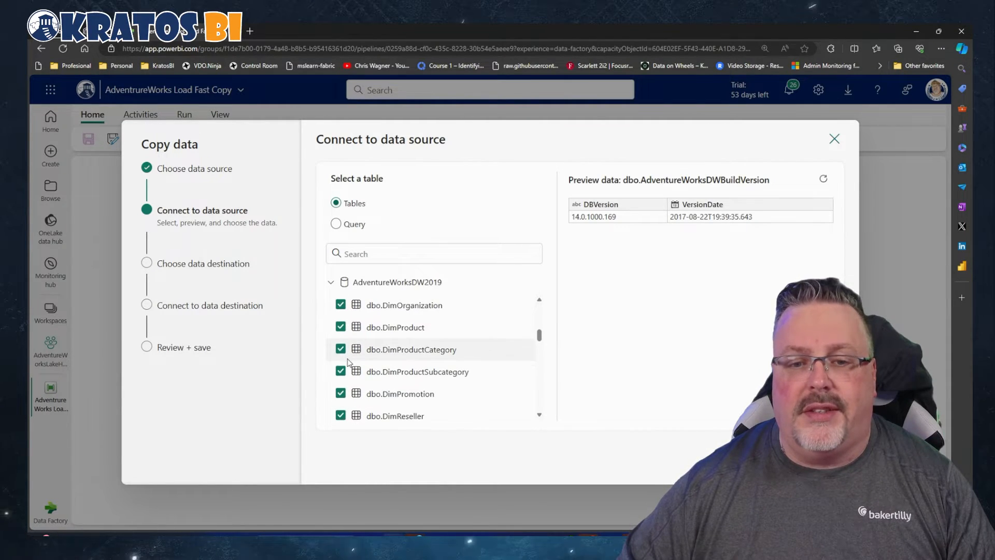
scroll(348, 362, down, 4)
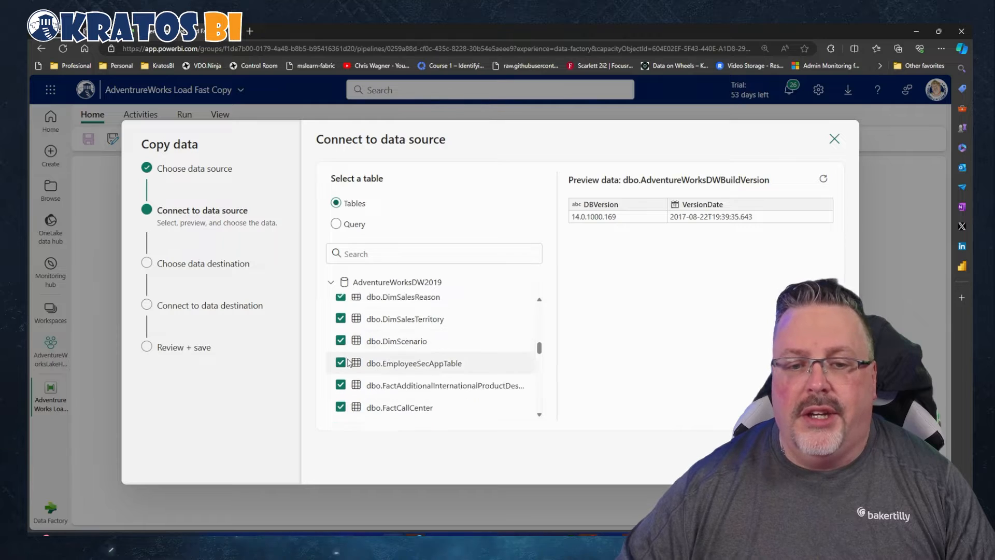
click(348, 359)
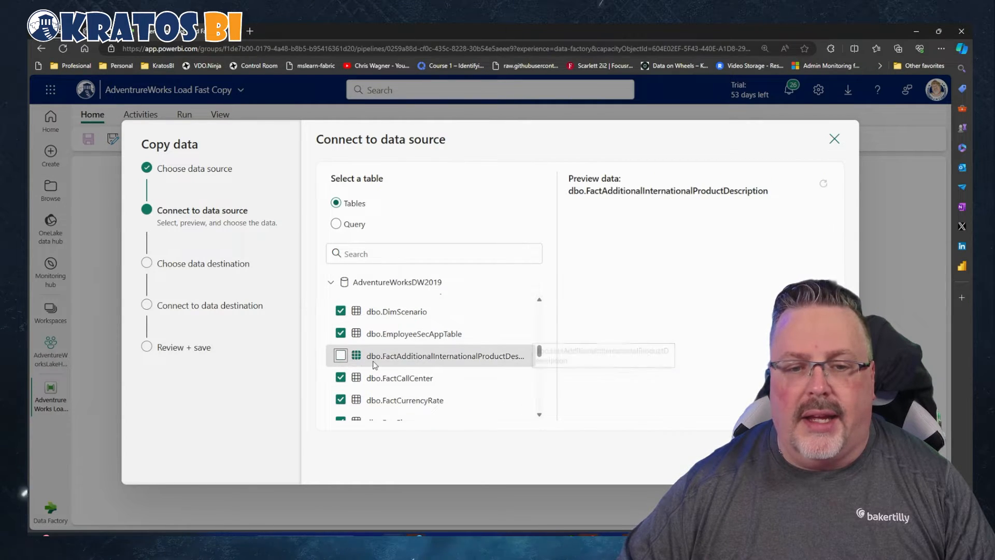
Exclude the dbo.sysdiagrams table from the copy selection
scroll(363, 361, down, 2)
scroll(369, 363, down, 5)
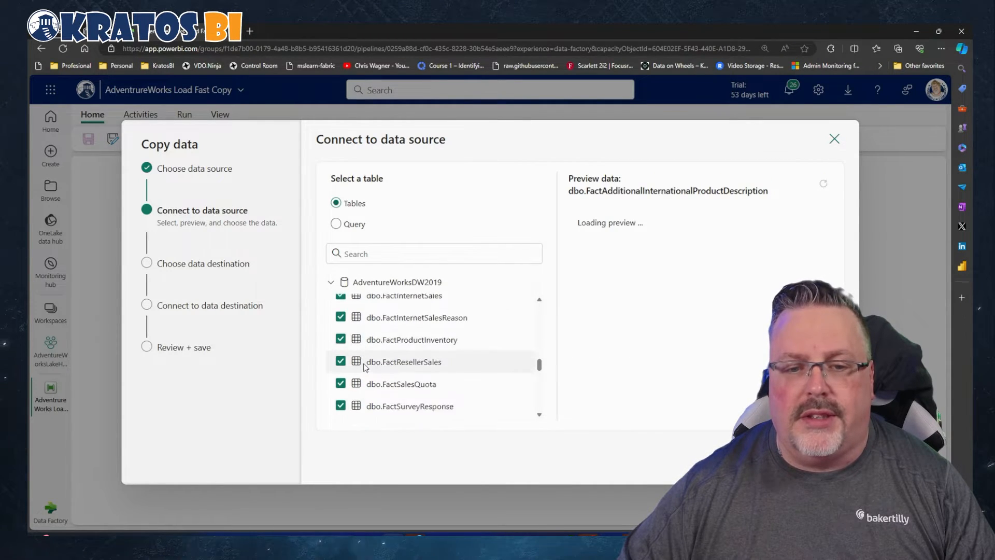
scroll(365, 367, down, 1)
scroll(362, 370, up, 2)
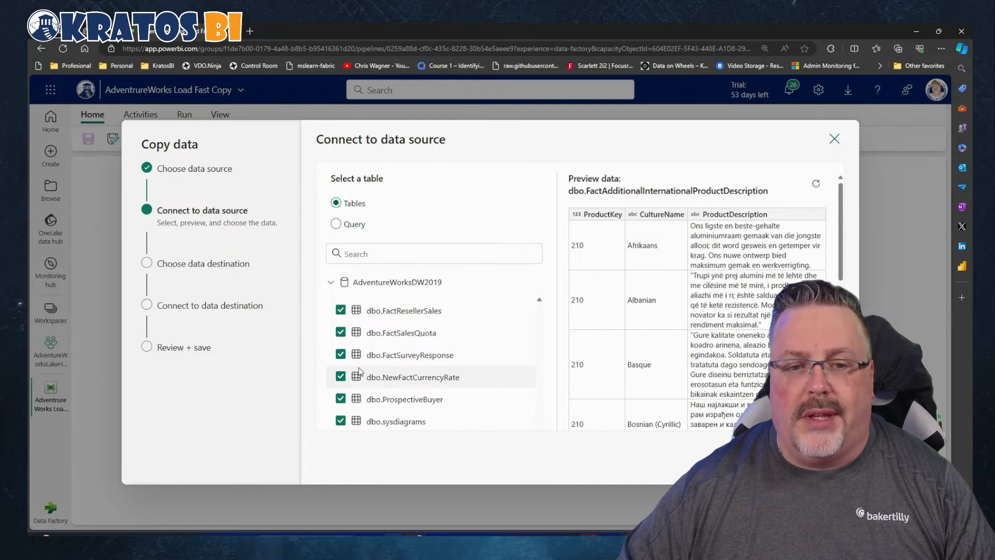
scroll(360, 371, up, 3)
scroll(359, 370, down, 3)
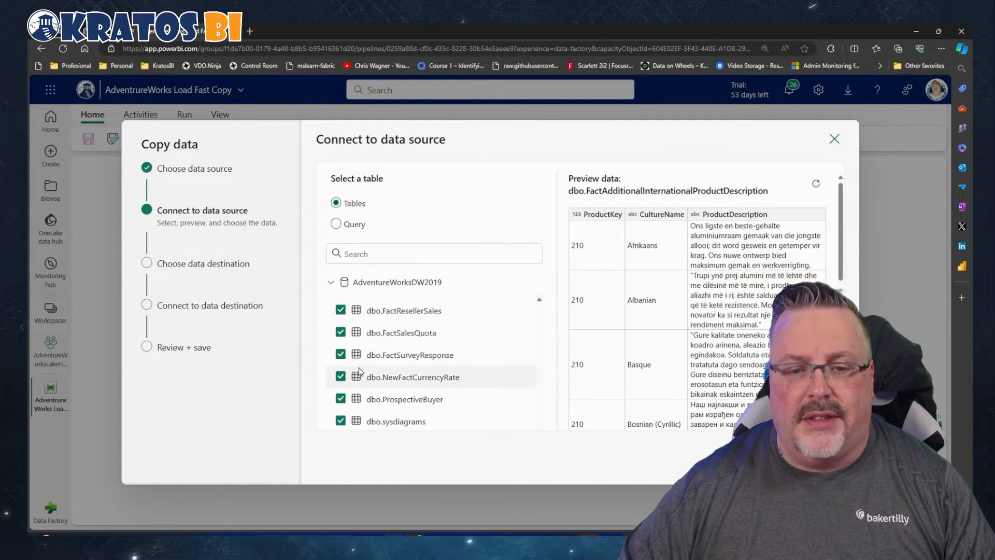
scroll(359, 369, down, 2)
click(340, 346)
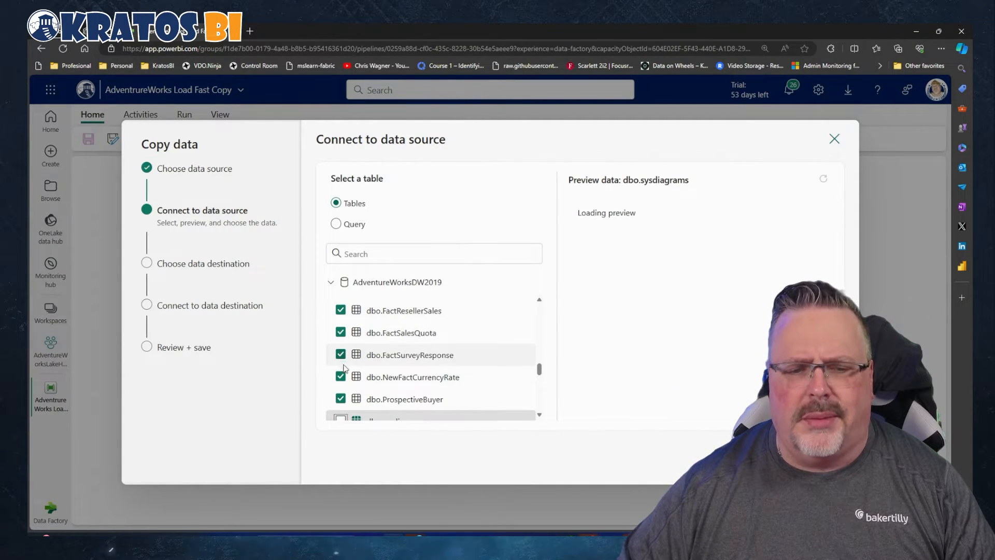
Deselect the views dbo.vAssocSeqLineItems, dbo.vAssocSeqOrders, dbo.vDMPrep, dbo.vTargetMail and dbo.vTimeSeries
scroll(344, 367, down, 3)
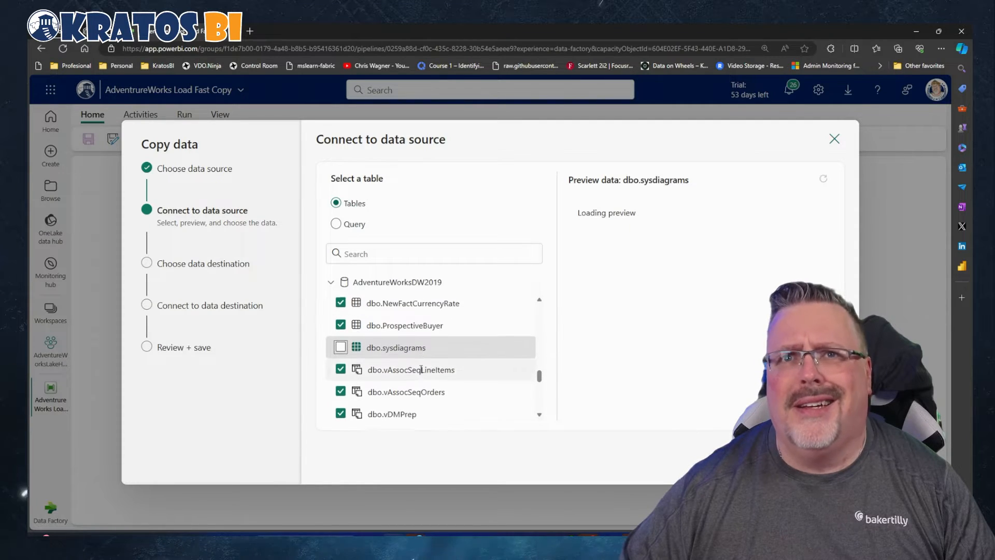
scroll(421, 369, down, 3)
scroll(419, 373, up, 1)
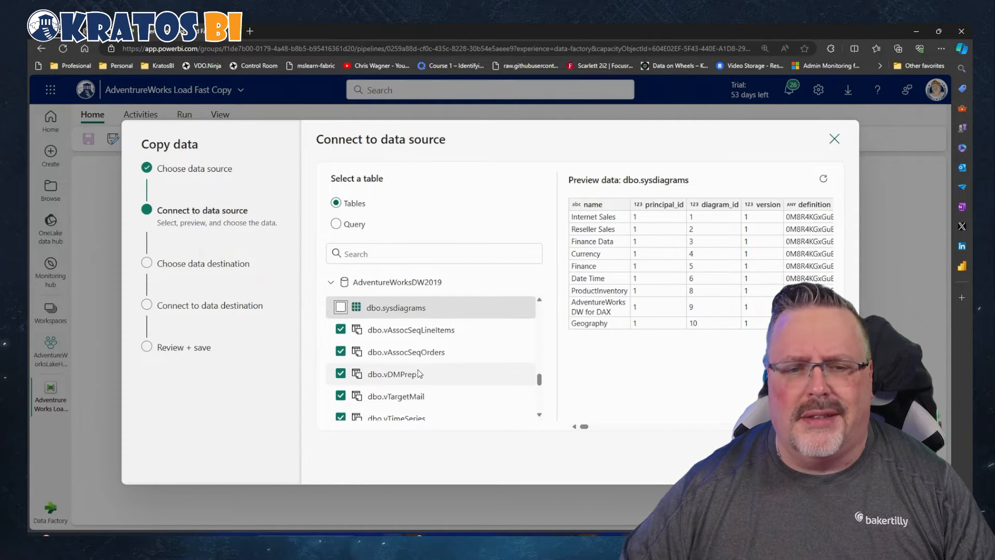
click(341, 329)
click(340, 352)
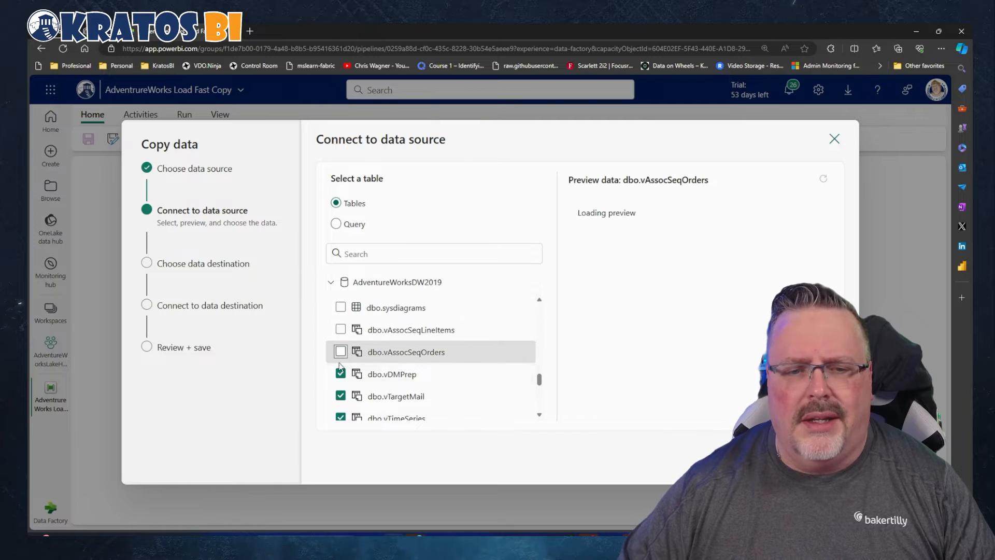
click(340, 374)
scroll(357, 380, down, 1)
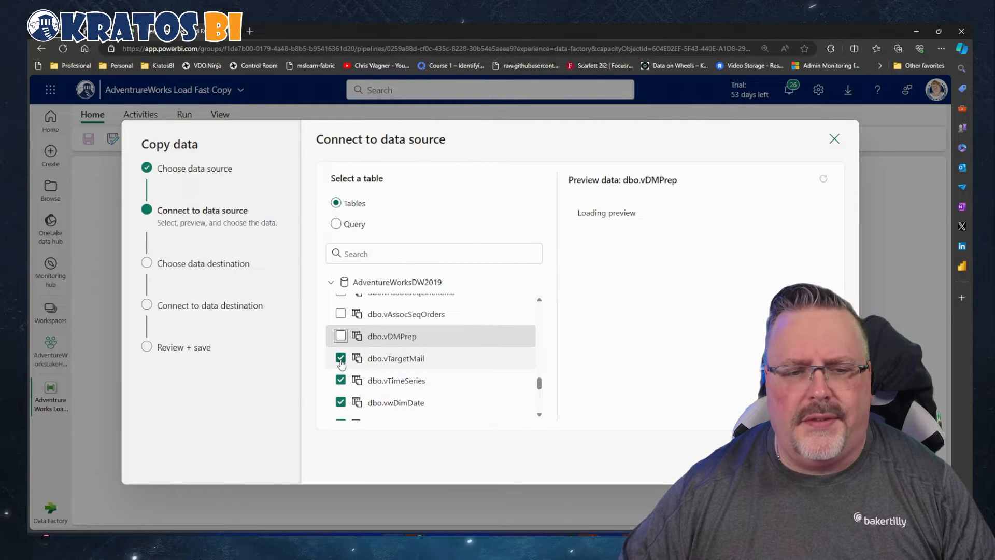
click(341, 358)
click(340, 380)
Deselect the views dbo.vwDimDate, dbo.vwFactCallCenter, dbo.vwFactCurrencyRate, dbo.vwFactFinance and dbo.vwFactInternetSales
scroll(340, 394, down, 1)
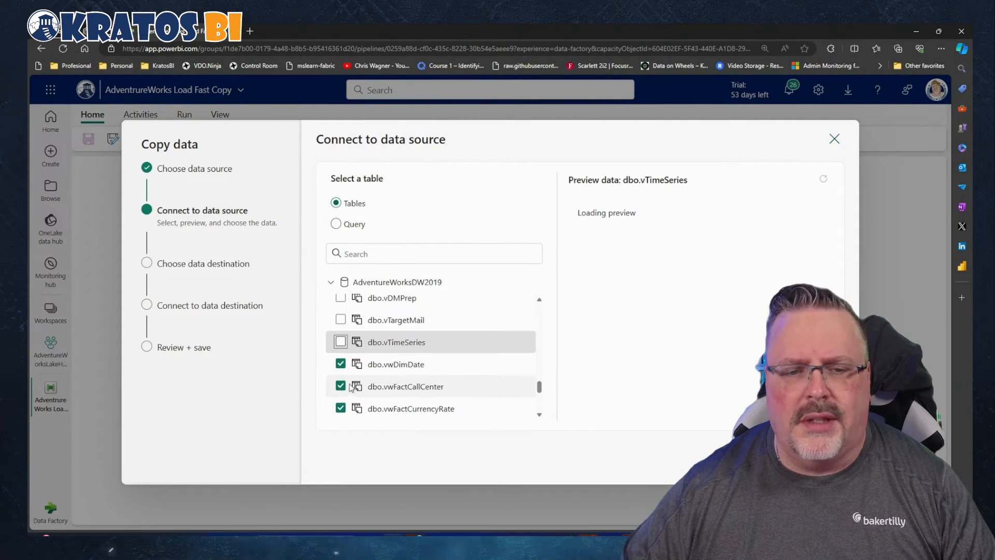
click(341, 364)
click(341, 386)
click(341, 409)
scroll(358, 376, down, 3)
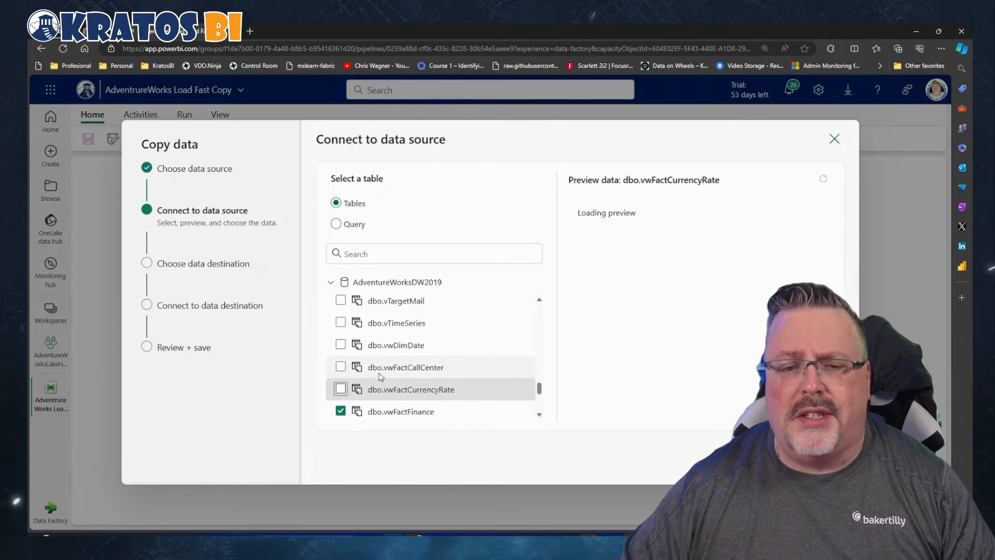
click(340, 355)
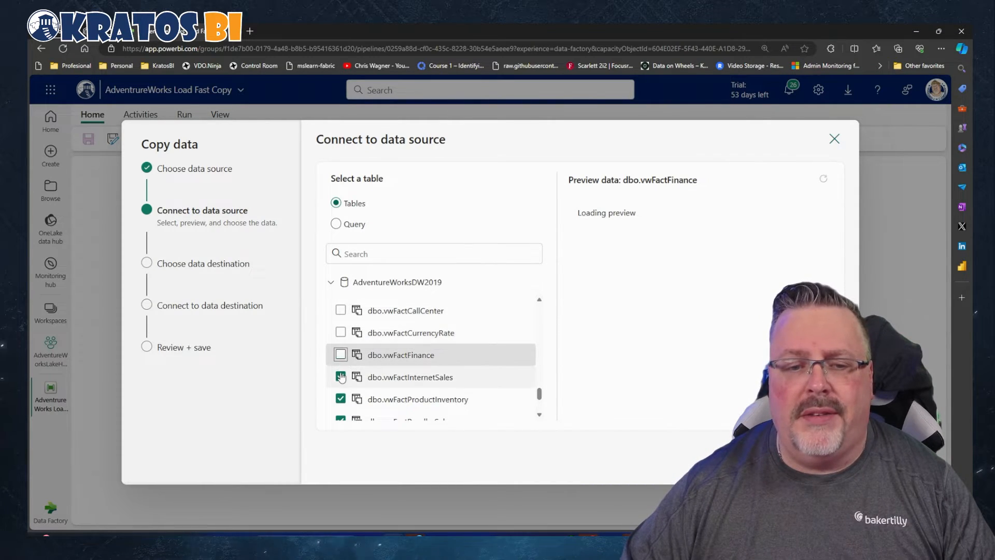
click(341, 377)
Deselect the views dbo.vwFactProductInventory, dbo.vwFactResellerSales, dbo.vwFactSalesQuota and dbo.vwFactSurveyResponse
scroll(342, 373, down, 2)
click(340, 361)
click(340, 383)
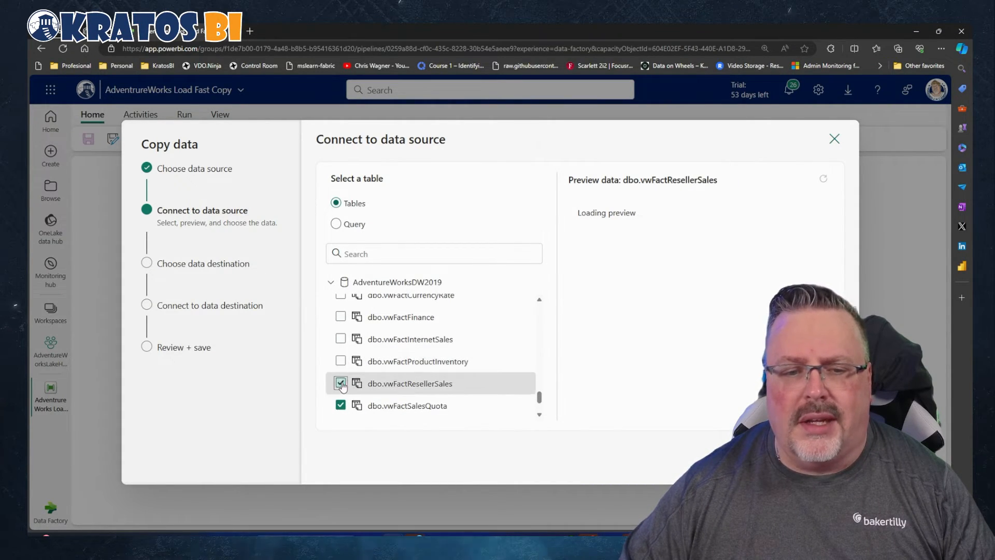
scroll(342, 370, down, 2)
click(340, 349)
click(341, 371)
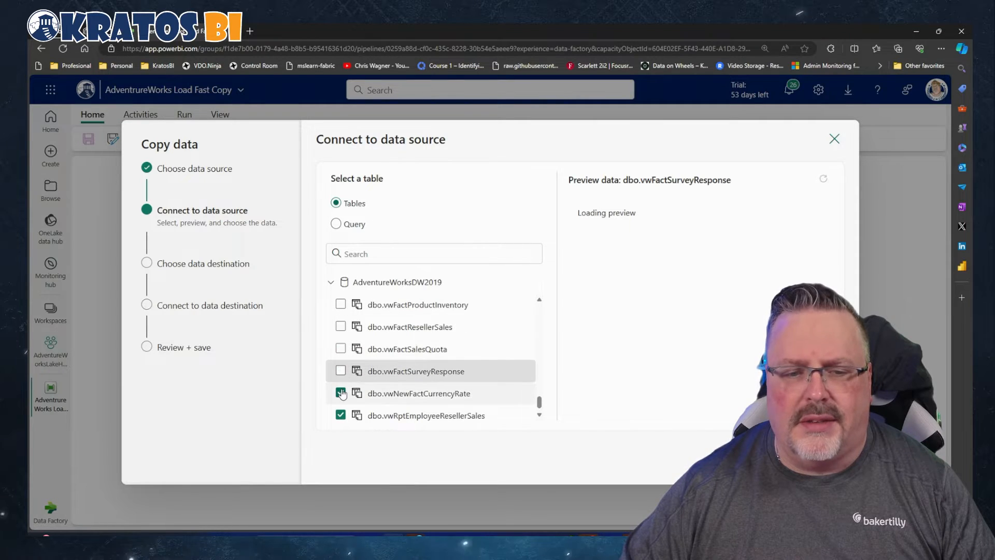
Deselect the views dbo.vwNewFactCurrencyRate and dbo.vwRptEmployeeResellerSales, and continue to the choice of data destination
scroll(340, 384, down, 1)
click(341, 388)
click(340, 413)
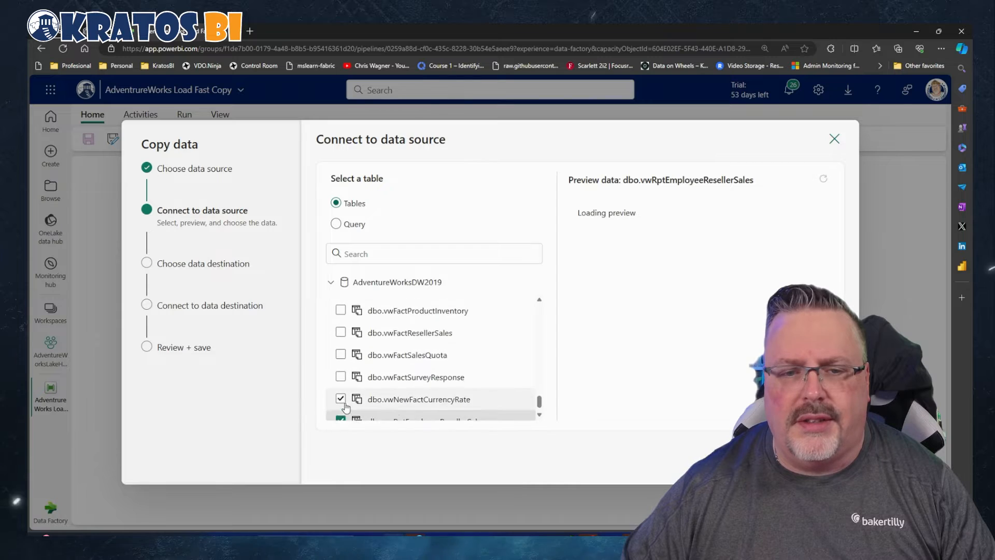
scroll(414, 371, down, 10)
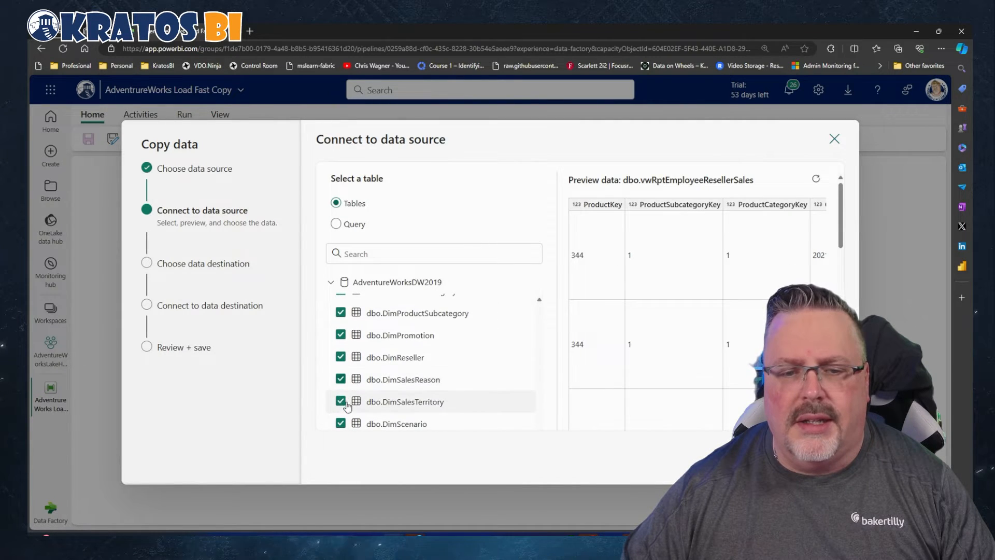
scroll(418, 369, down, 10)
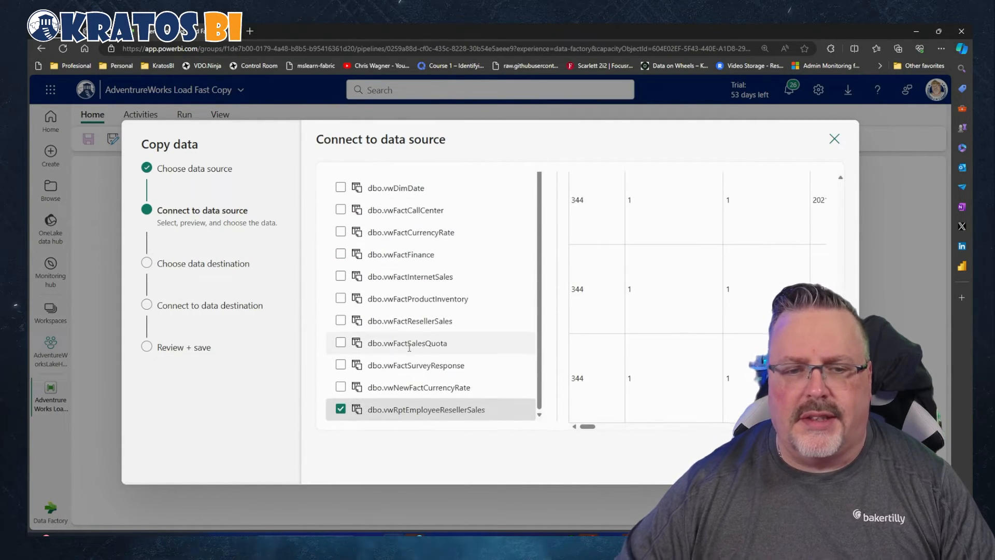
click(340, 409)
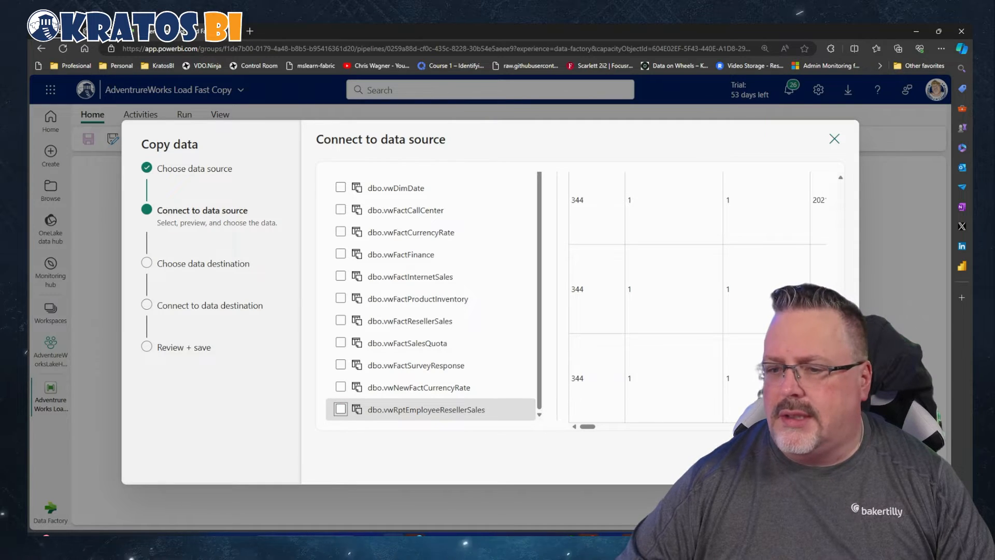
click(825, 463)
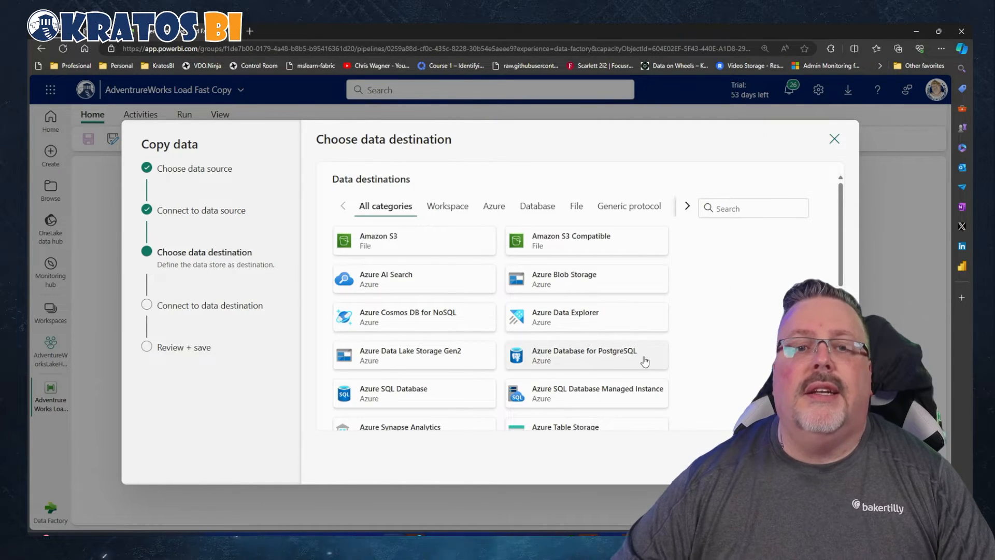
Search the data destinations for "lak" and choose Lakehouse as the copy destination
click(748, 211)
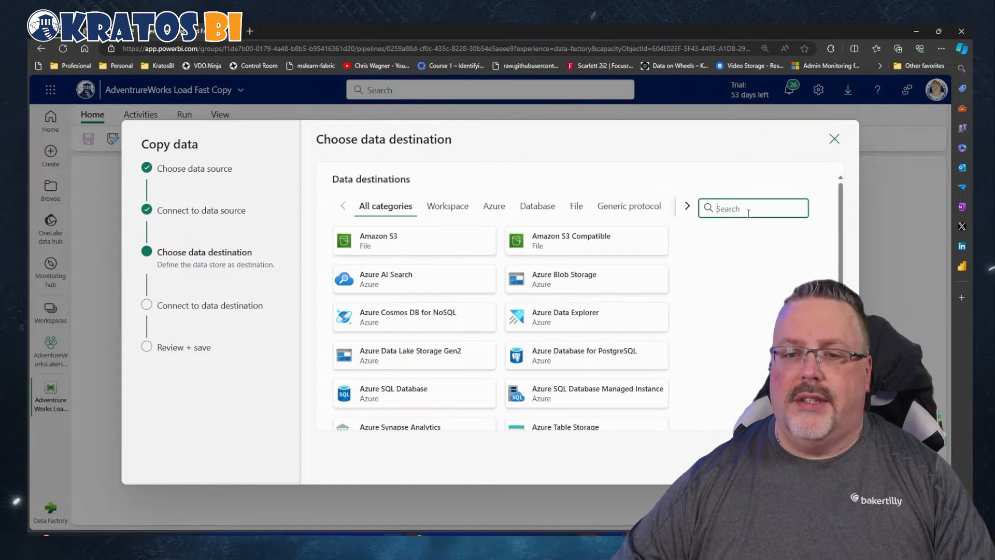
text(lak)
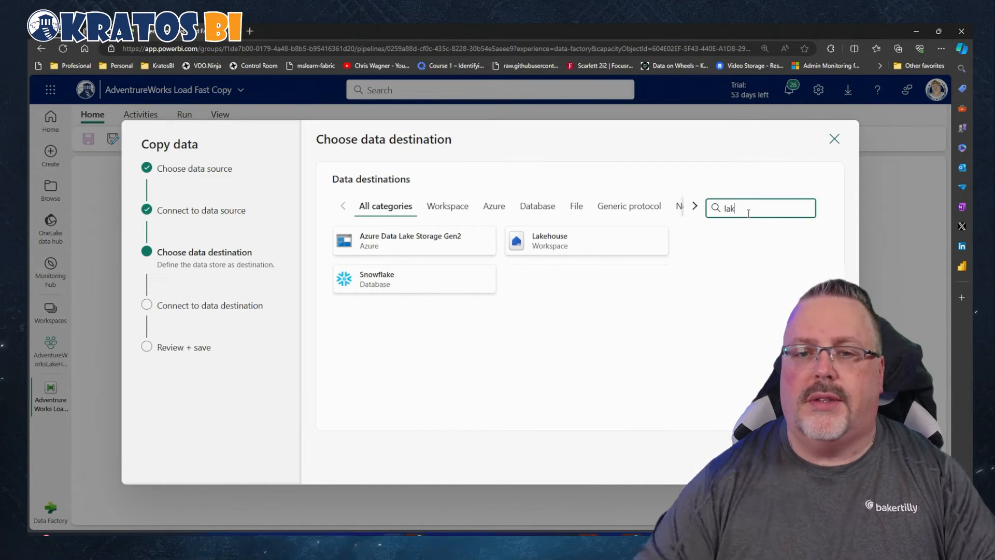
click(596, 252)
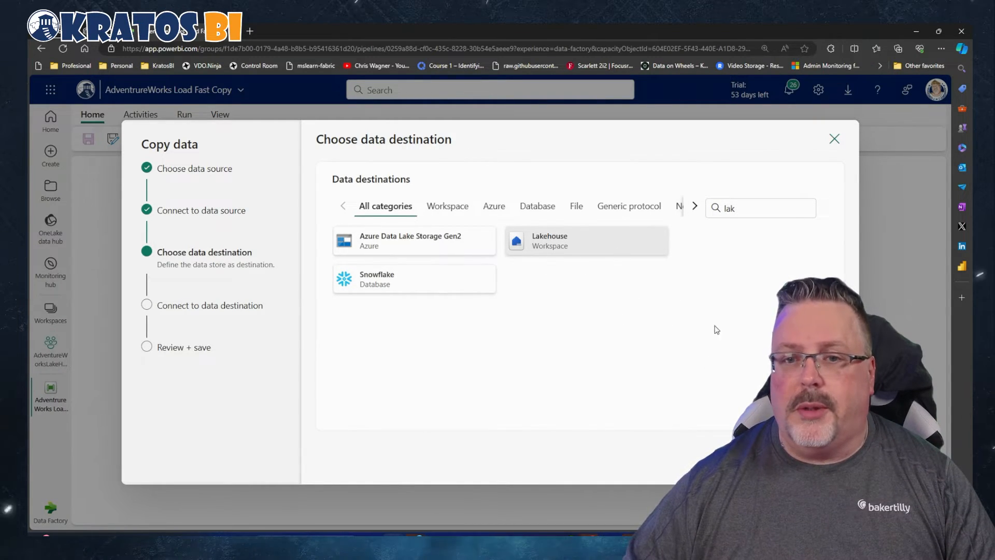
click(824, 462)
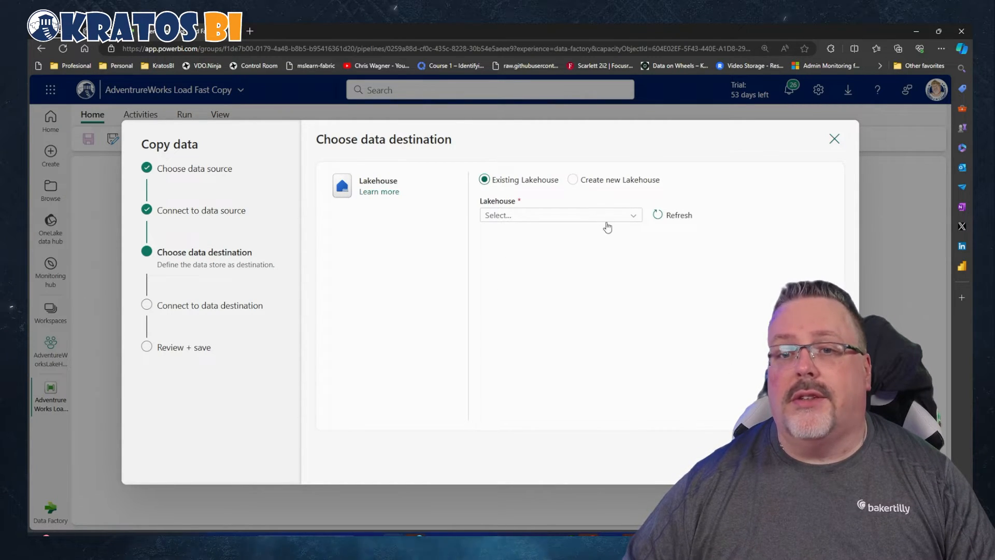
Create a new lakehouse named AdvWrks_Demo as the destination and continue to the table mapping
click(572, 179)
click(574, 218)
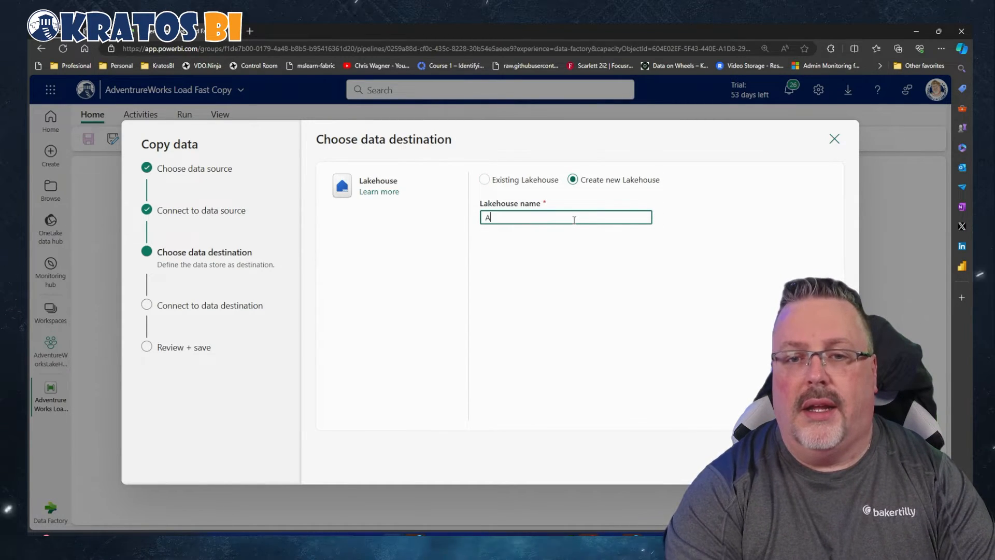
text(AdvWrks)
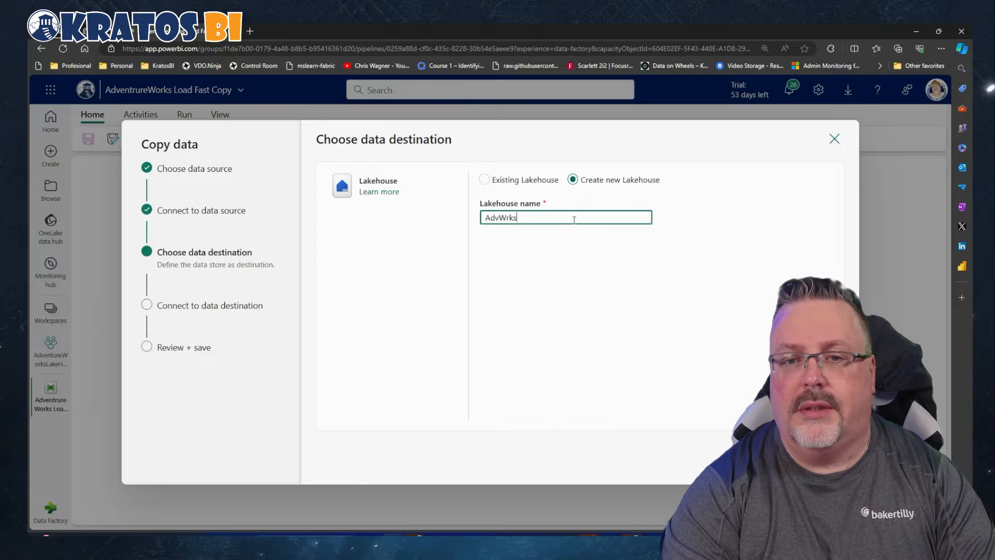
text( Demo)
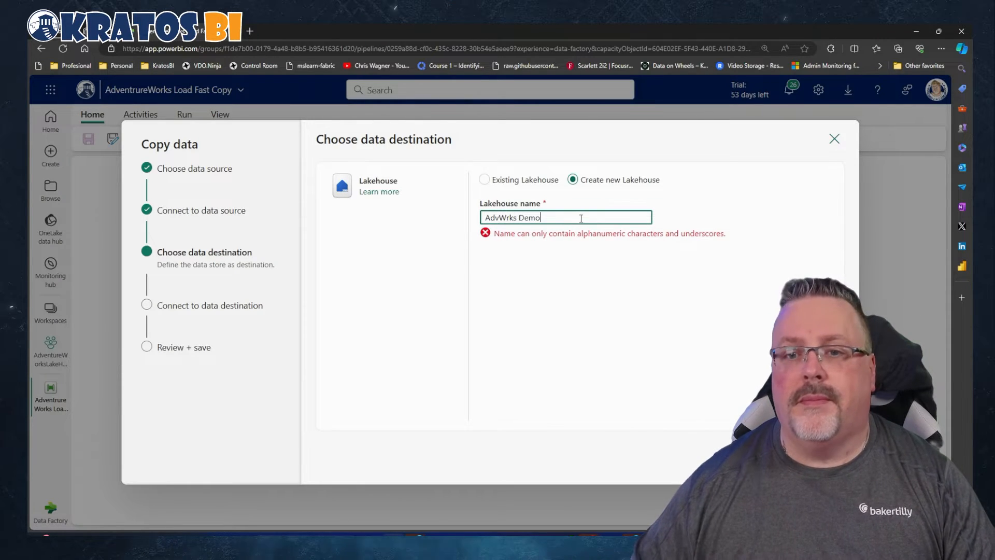
click(519, 218)
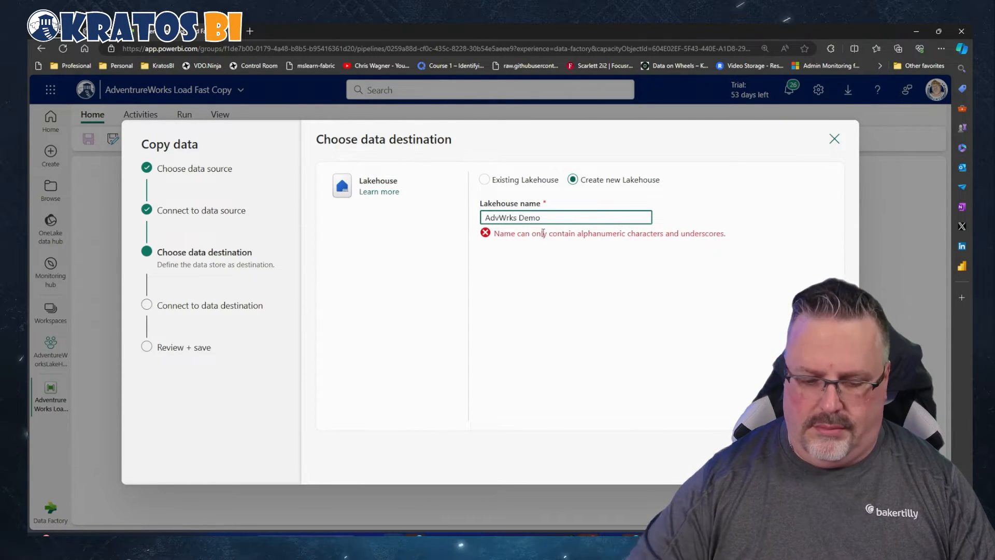
key(BackSpace)
text(_)
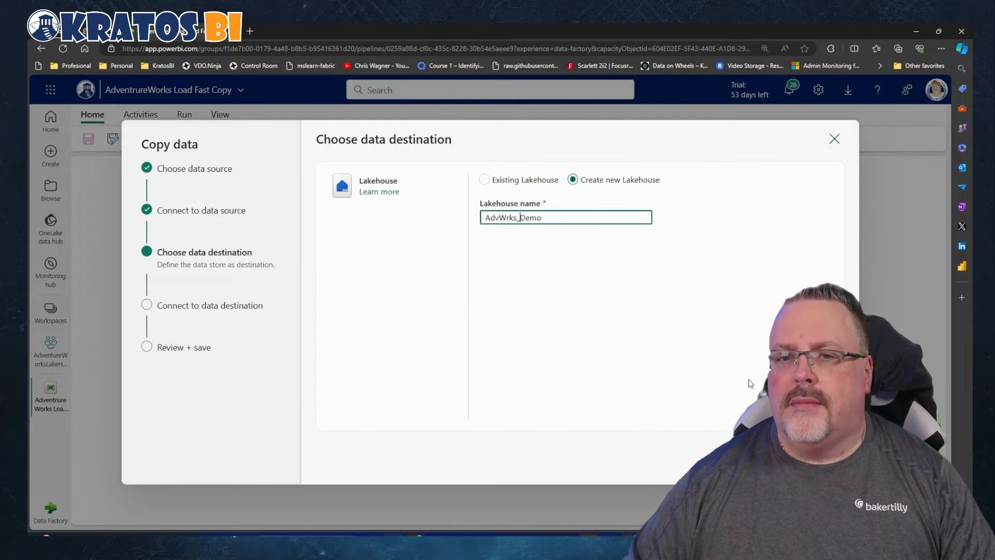
key(Tab)
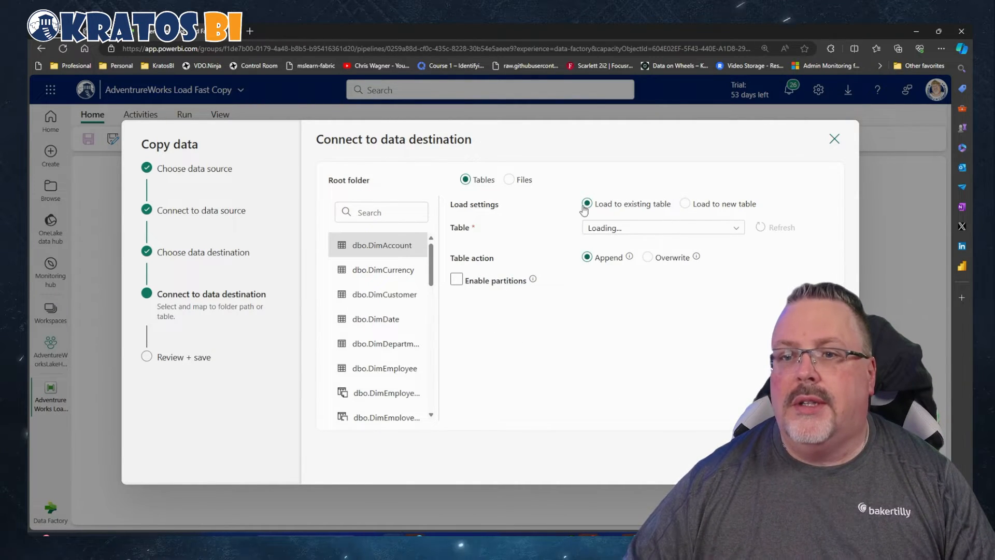
Set dbo.DimAccount and dbo.DimCurrency to load to a new table in the lakehouse
click(685, 204)
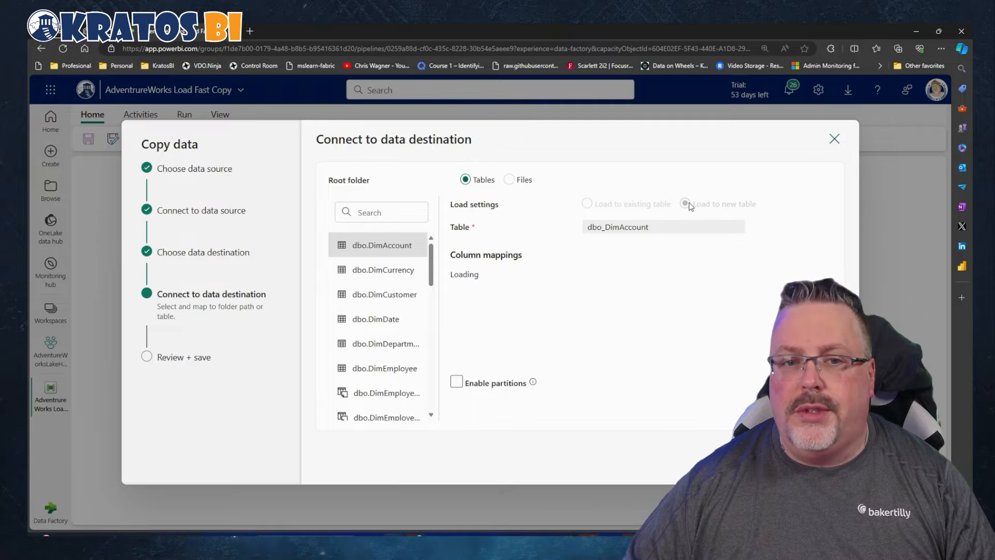
click(384, 279)
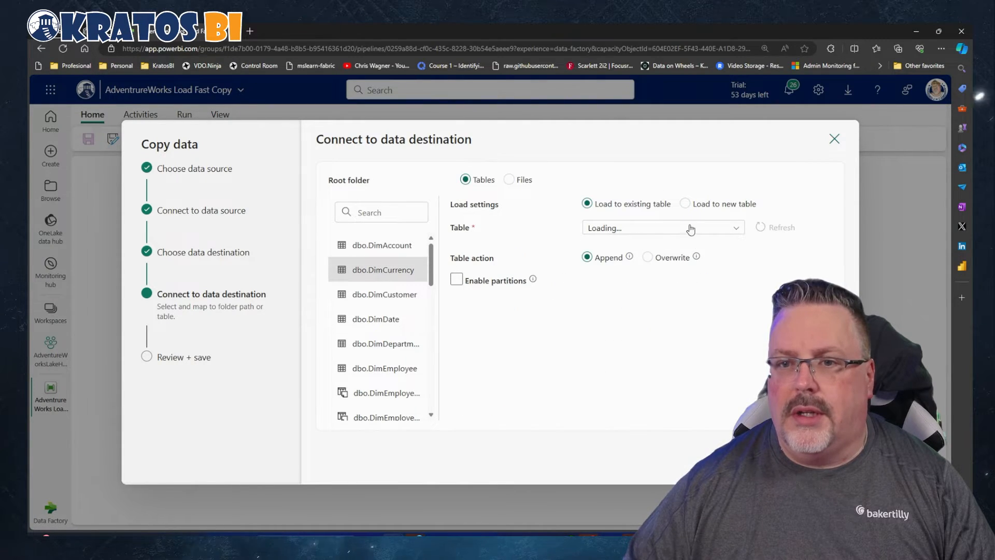
click(685, 203)
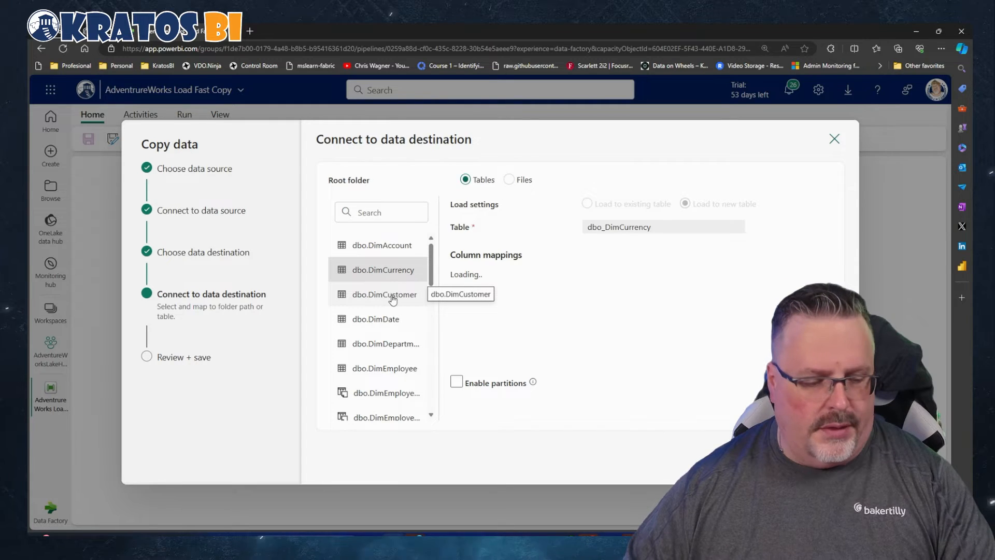
Check the load settings and column mappings of the source tables from dbo.DimCustomer through the dbo.DimEmployee variants
key(ctrl+a)
click(418, 294)
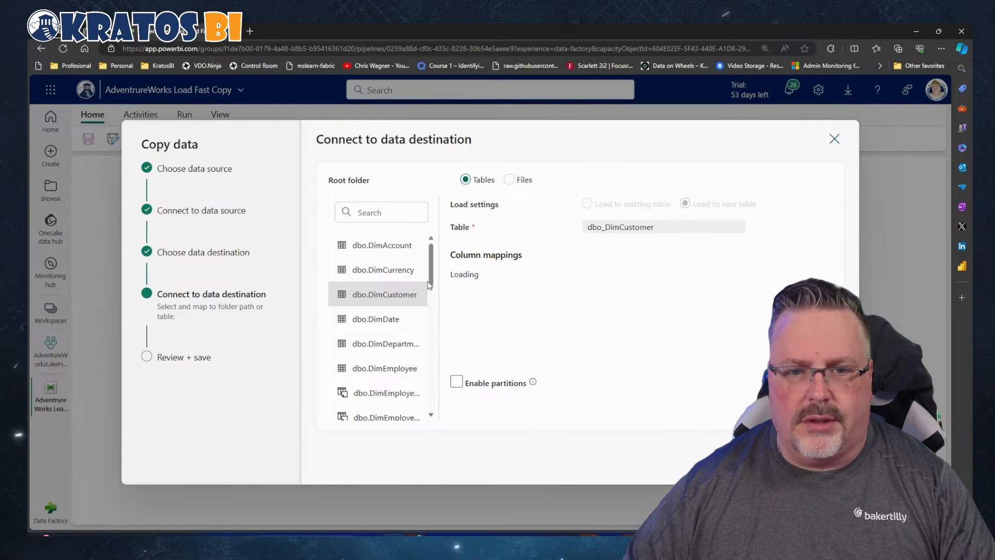
click(408, 320)
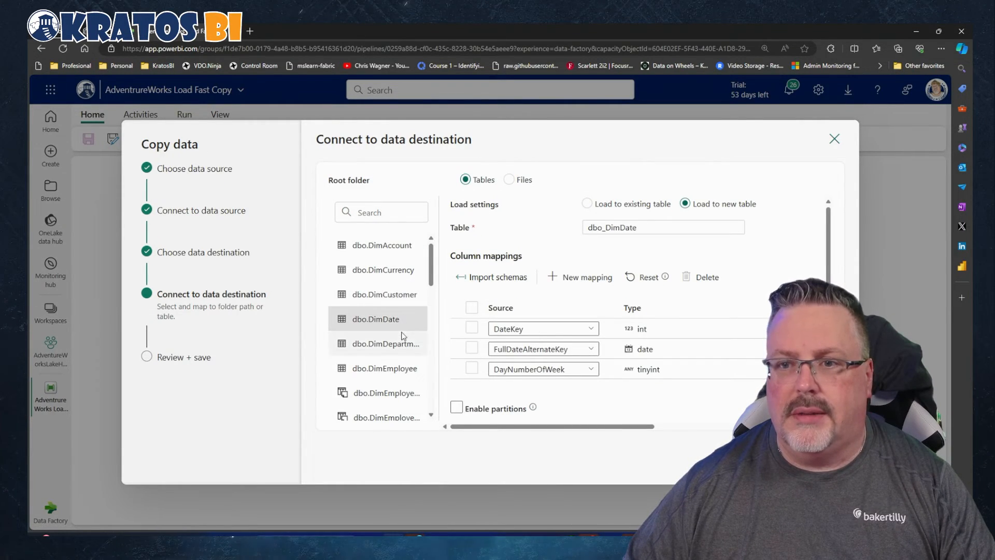
click(400, 345)
scroll(397, 353, down, 2)
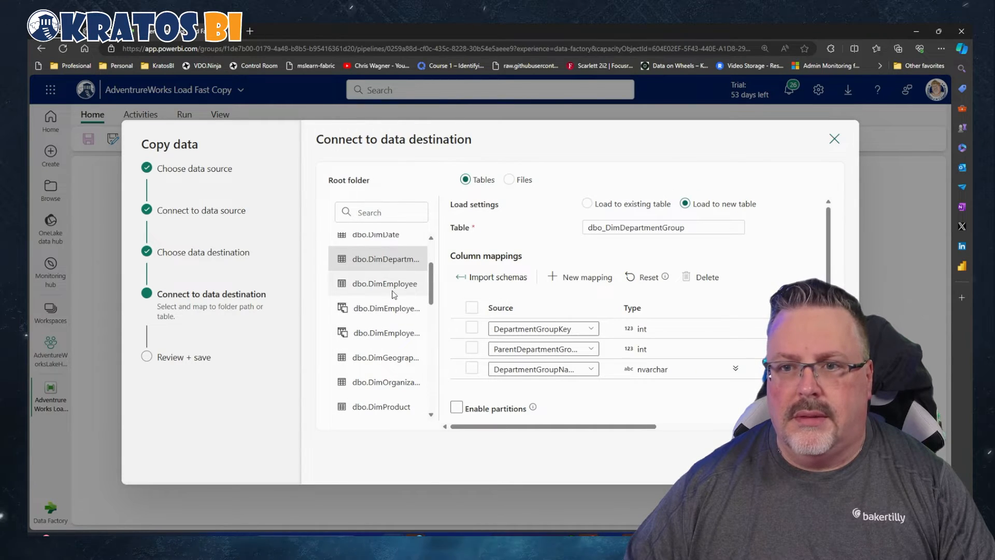
click(391, 284)
click(389, 311)
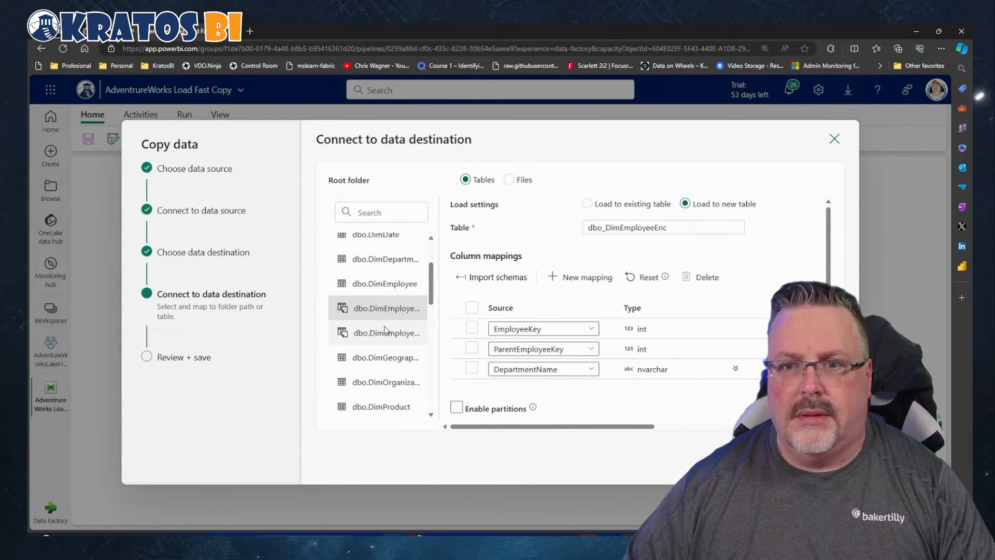
click(386, 331)
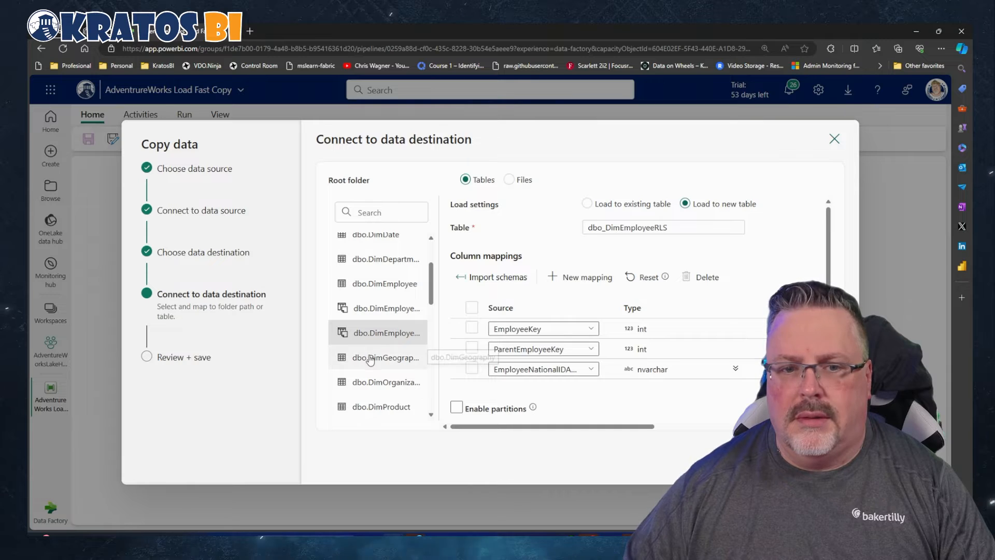
Check the load settings and mappings for dbo.DimGeography, dbo.DimProductCategory, dbo.DimSalesTerritory, dbo.EmployeeSecAppTable and dbo.FactInternetSales
click(376, 357)
scroll(372, 375, down, 3)
click(374, 313)
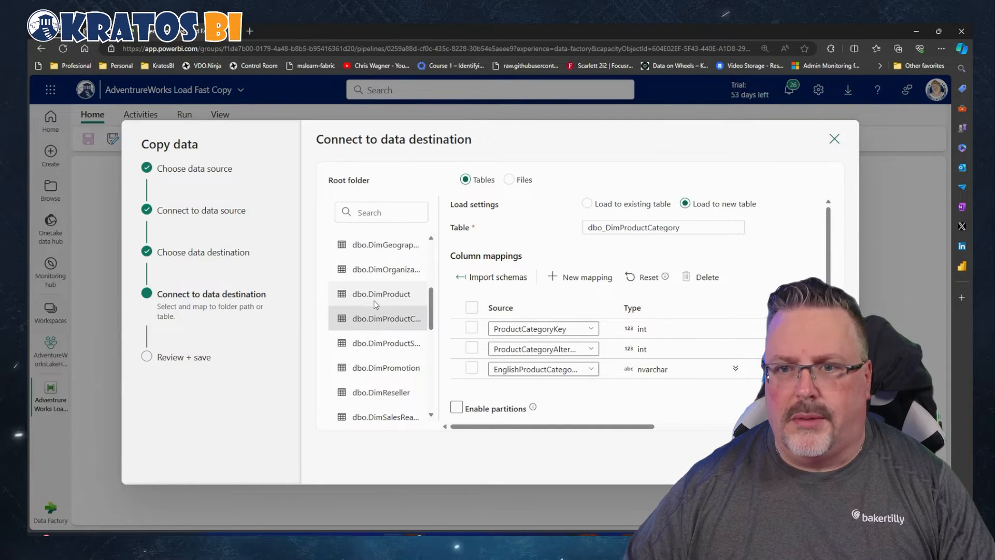
click(375, 350)
scroll(377, 358, down, 3)
click(375, 356)
scroll(374, 352, down, 3)
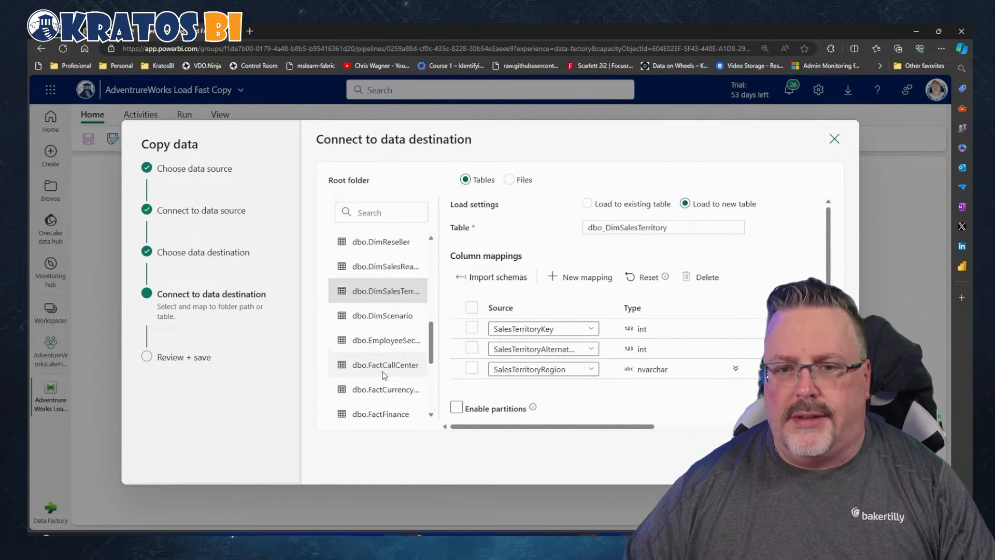
click(374, 333)
scroll(374, 342, down, 2)
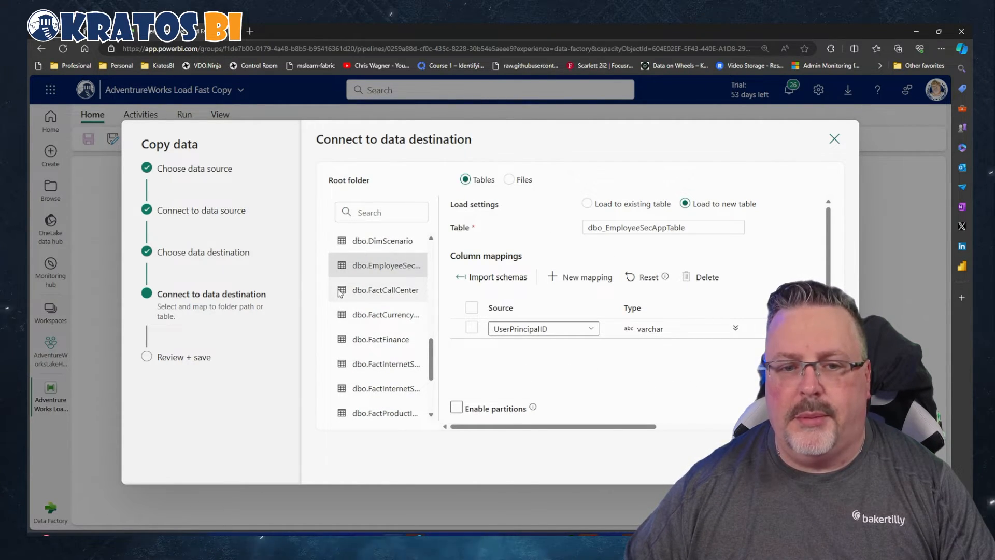
click(386, 363)
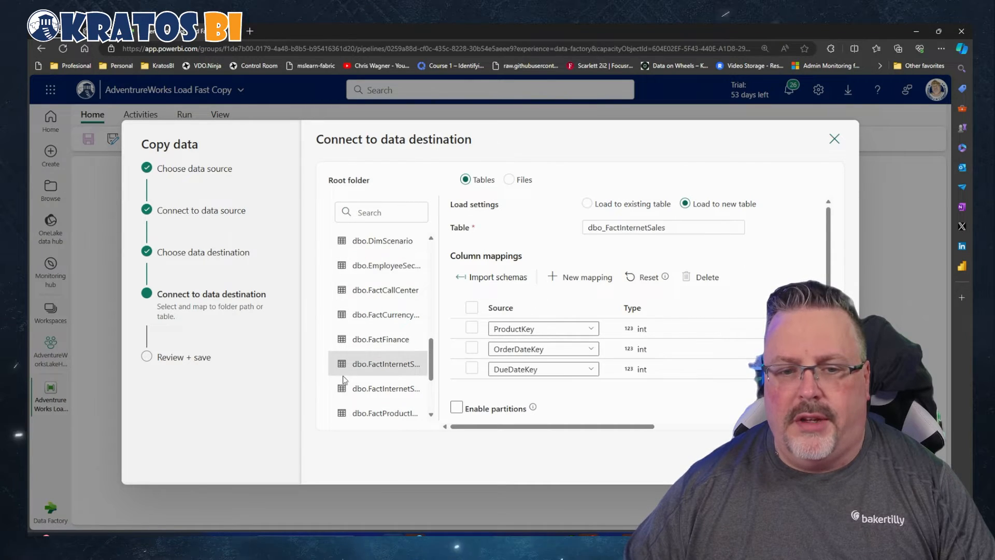
scroll(375, 405, down, 2)
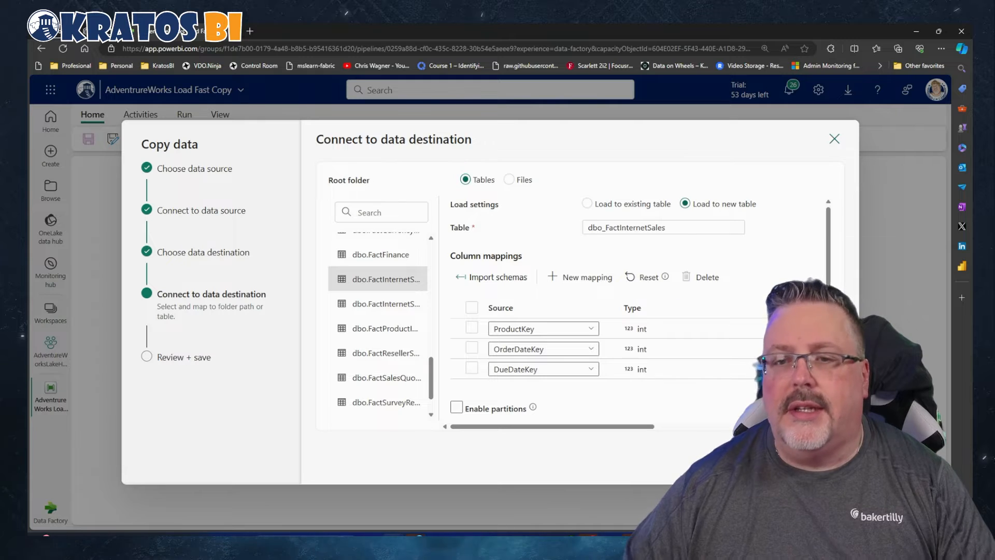
Accept the destination mappings, save the copy with immediate data transfer, and run the pipeline with the existing cw_items_uvs parameter
click(824, 460)
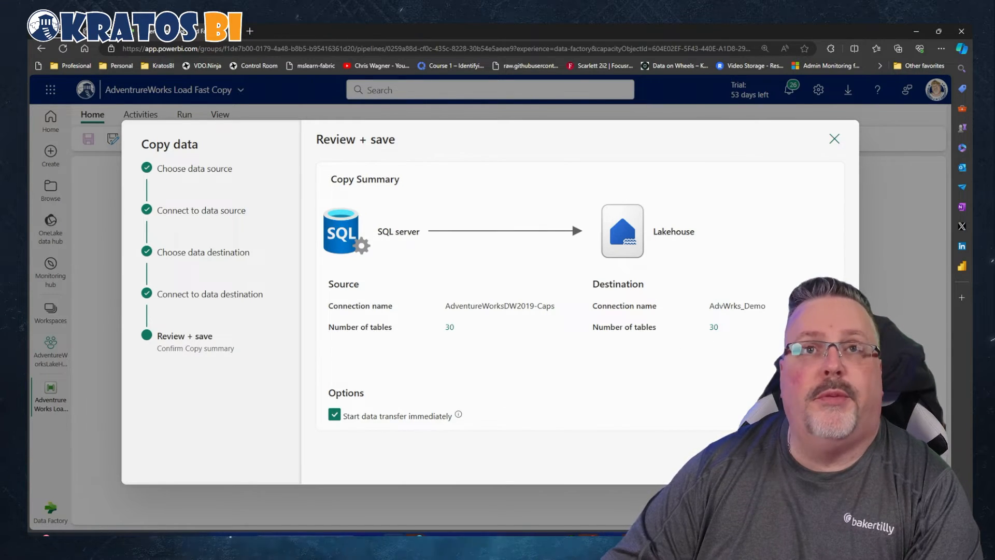
click(817, 463)
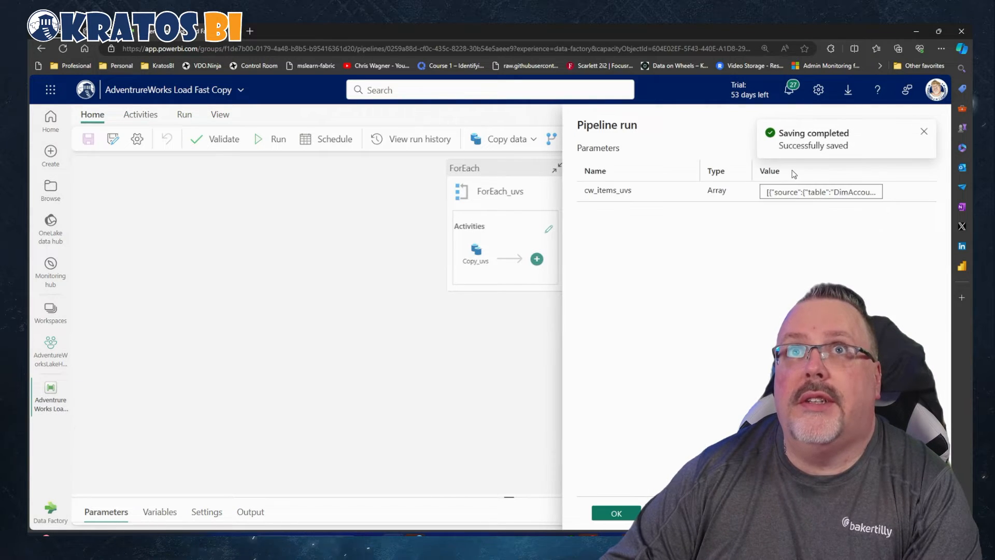
click(616, 513)
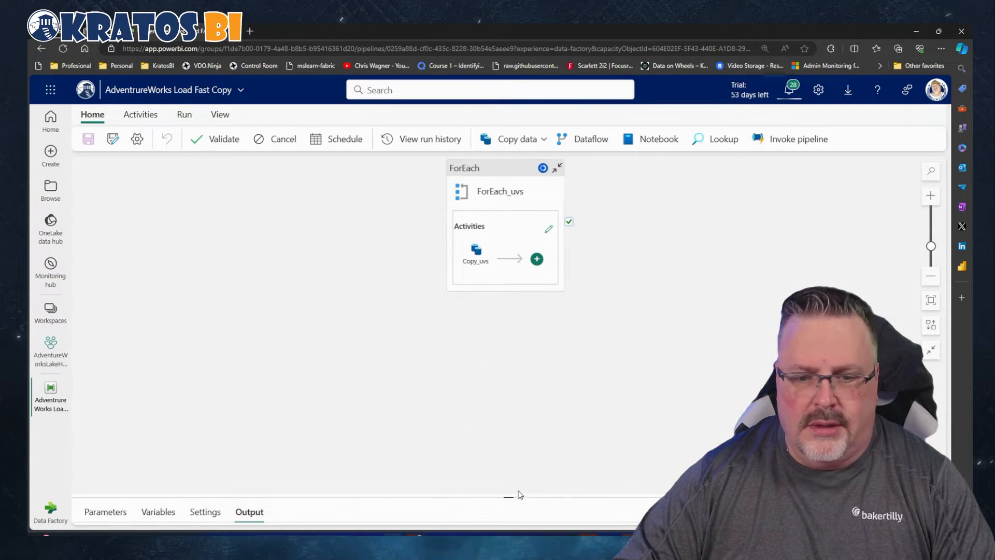
Enlarge the run output area and examine the status of the Copy_uvs activities under ForEach_uvs
drag(509, 496, 524, 193)
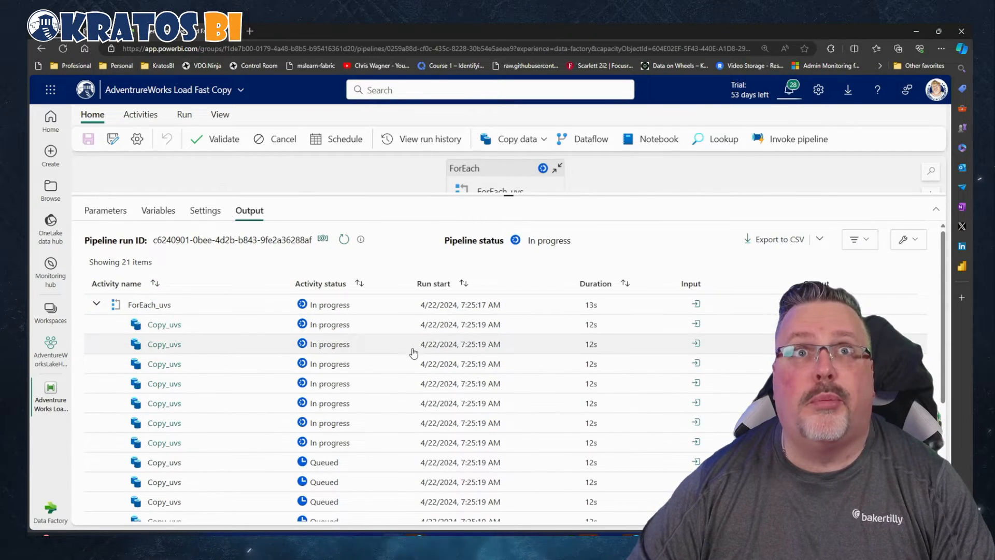
scroll(348, 349, down, 5)
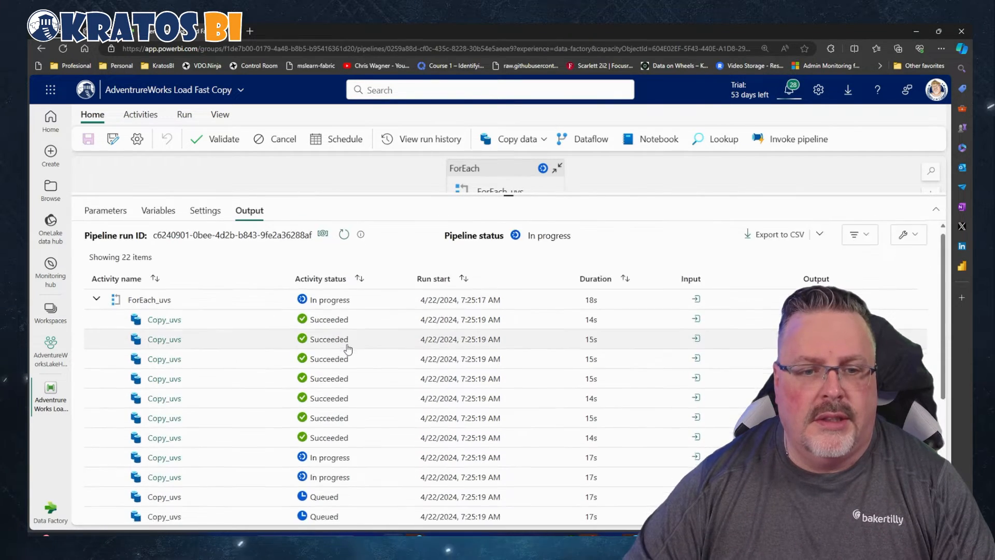
scroll(347, 349, down, 5)
scroll(348, 350, down, 1)
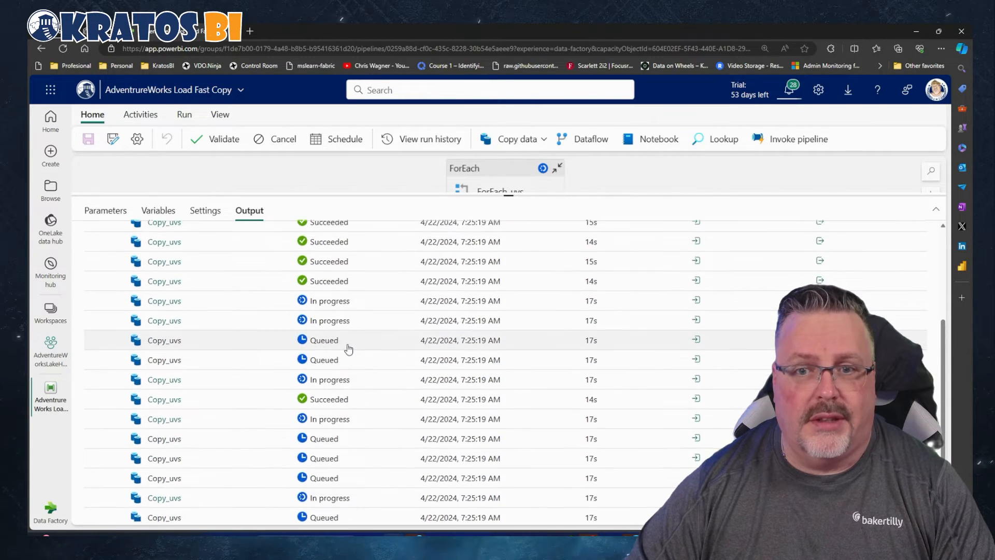
scroll(348, 349, down, 3)
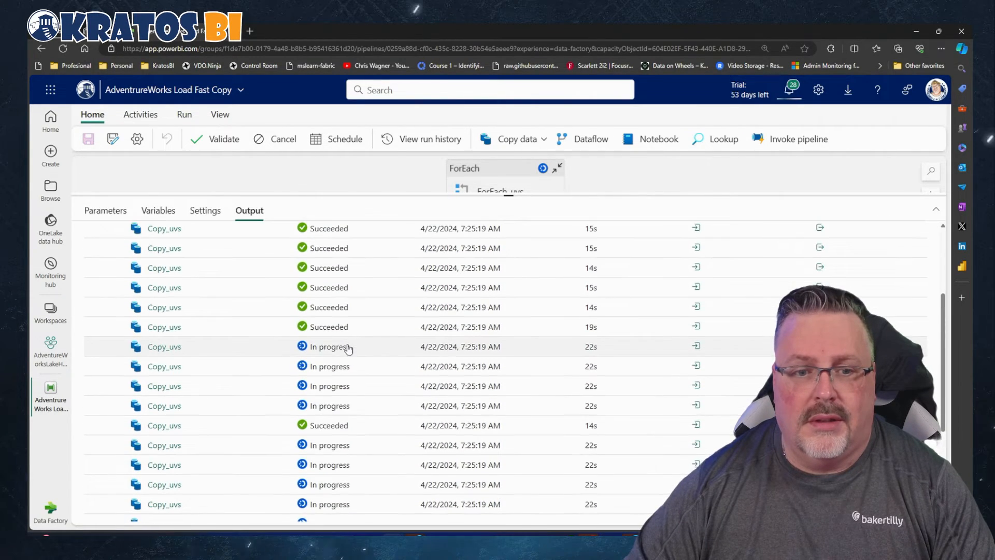
Monitor the remaining Copy_uvs activity runs in the pipeline output until the run finishes
scroll(348, 349, down, 2)
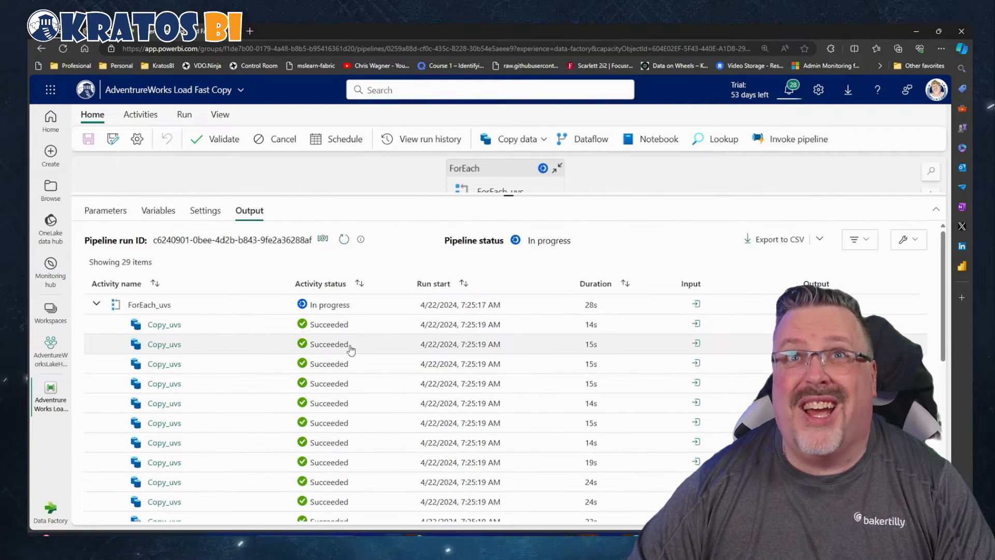
scroll(351, 351, down, 5)
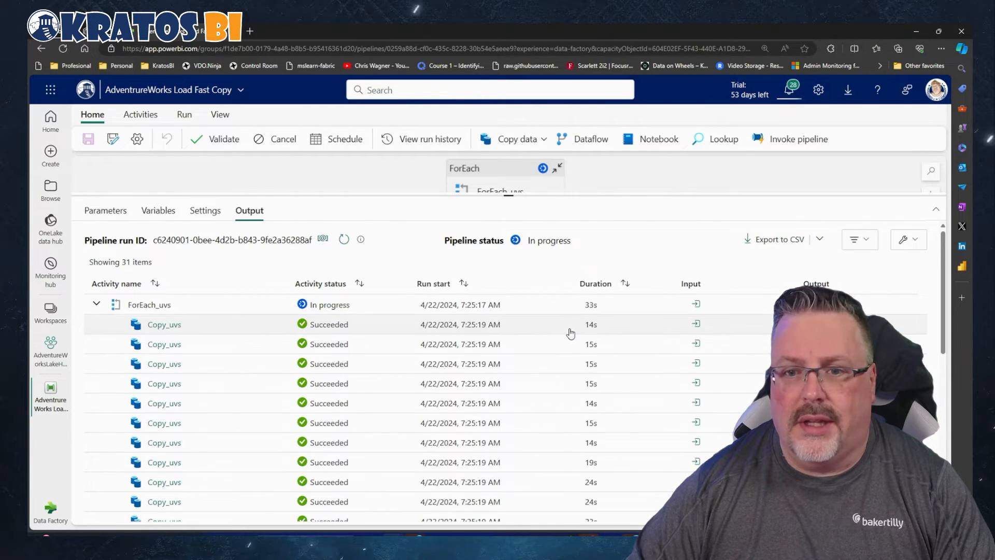
scroll(571, 333, down, 6)
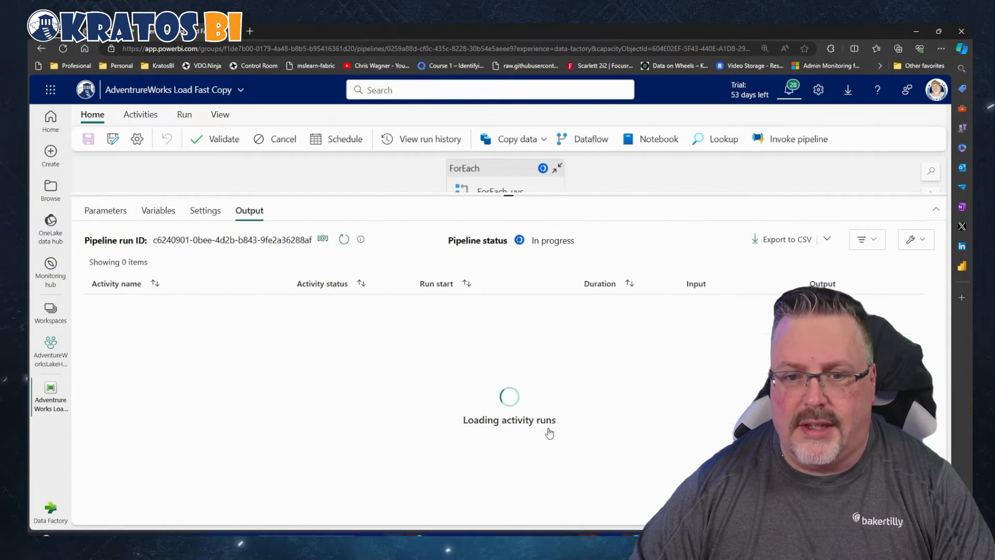
scroll(543, 429, down, 6)
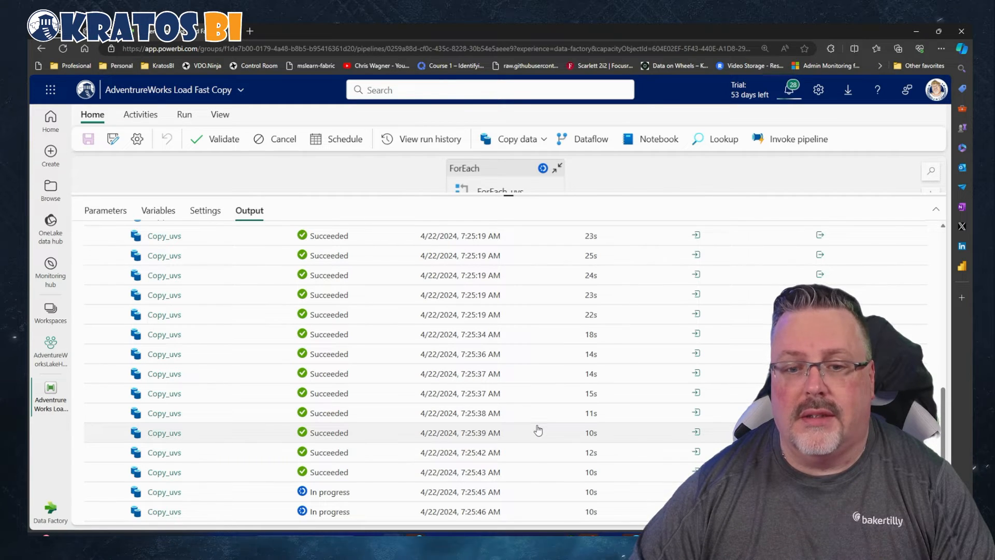
scroll(538, 429, down, 2)
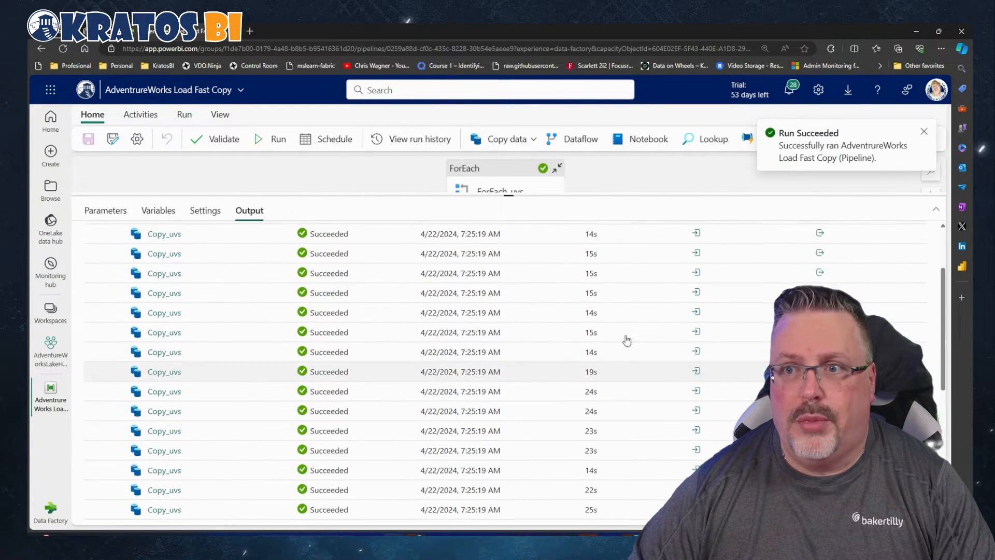
Return to the AdventureWorksLakeHouse workspace and open the AdvWrks_Demo lakehouse
click(51, 363)
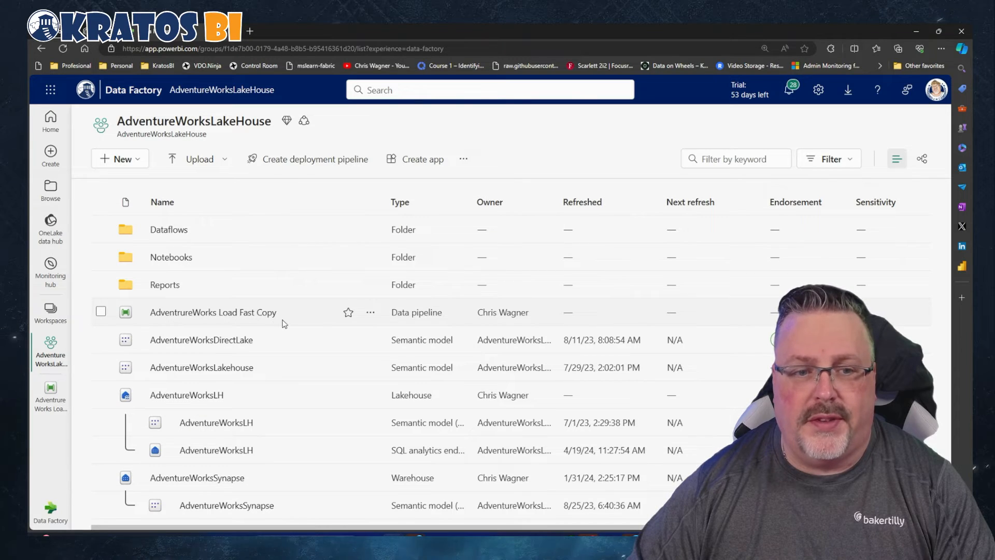
scroll(272, 338, down, 2)
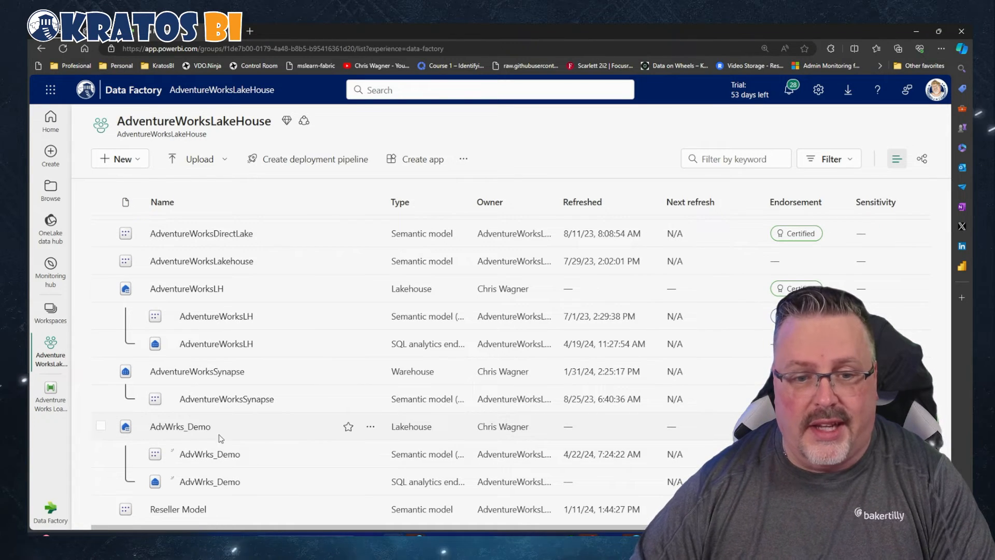
click(180, 426)
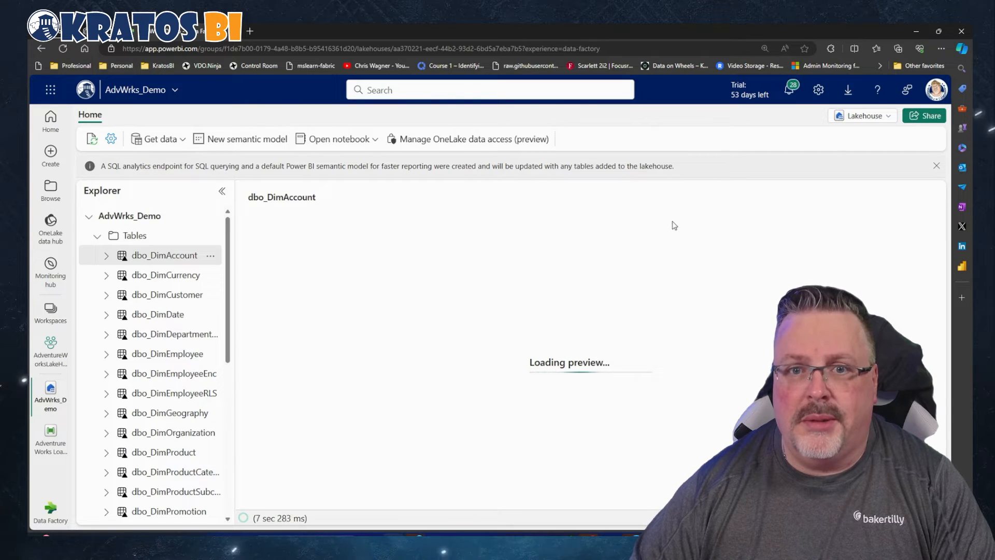
Switch AdvWrks_Demo to its SQL analytics endpoint and widen the Explorer so the full table names fit
click(867, 120)
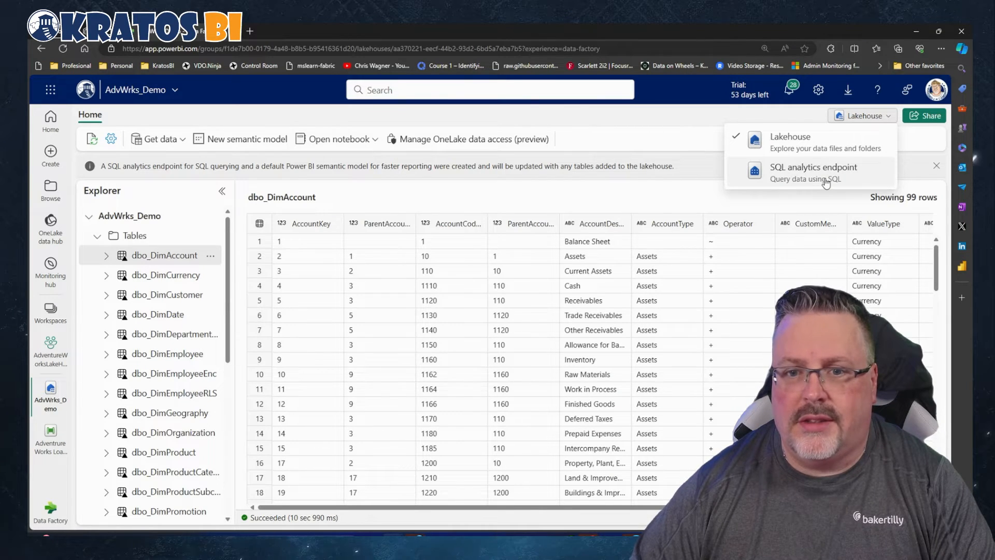
click(825, 183)
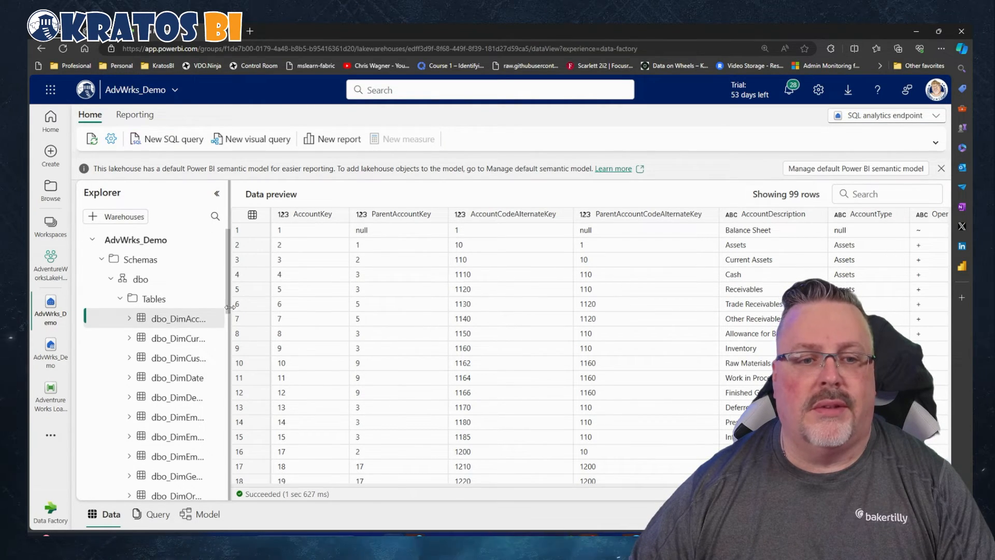
drag(228, 308, 337, 307)
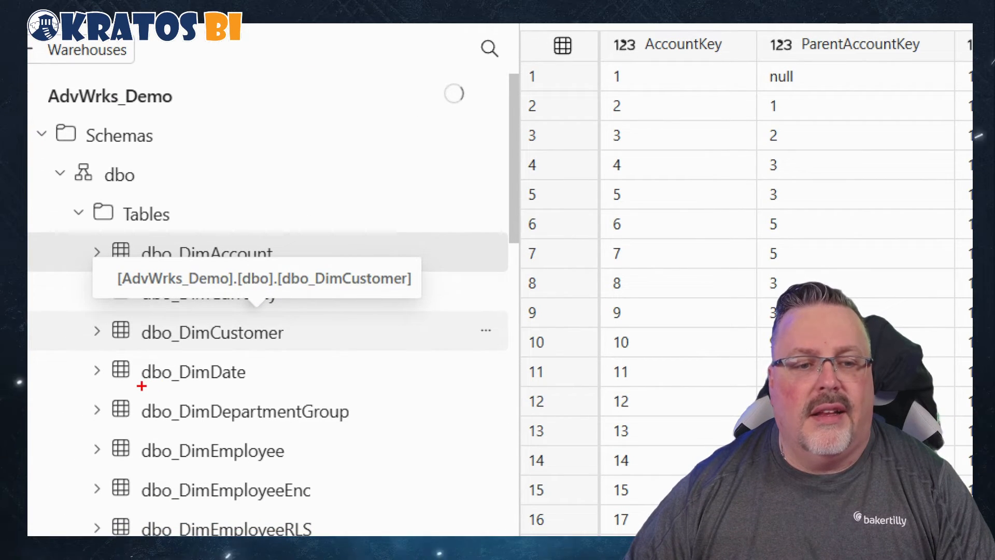
mouse_move(141, 386)
mouse_down()
mouse_move(172, 387)
mouse_move(141, 385)
mouse_move(185, 375)
mouse_up()
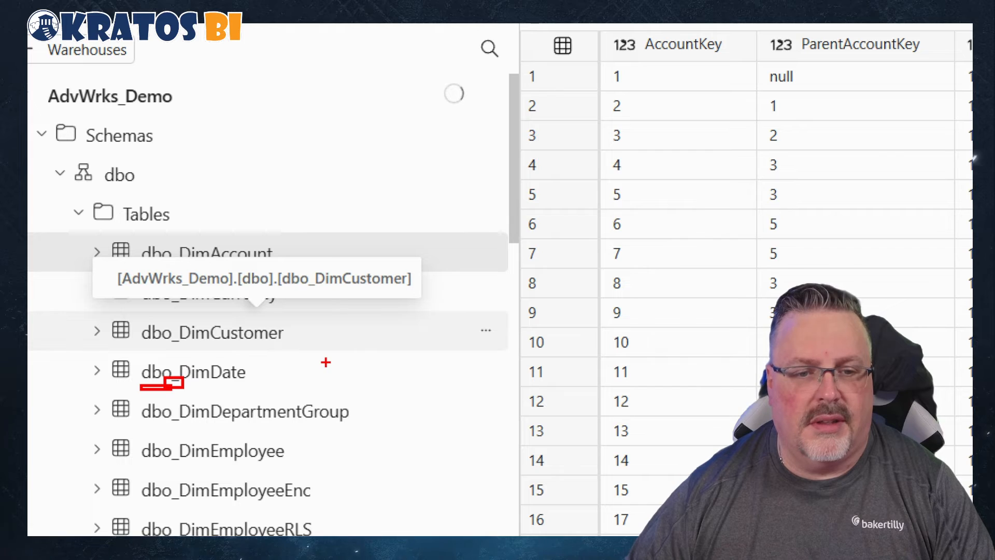
drag(326, 363, 178, 388)
key(Escape)
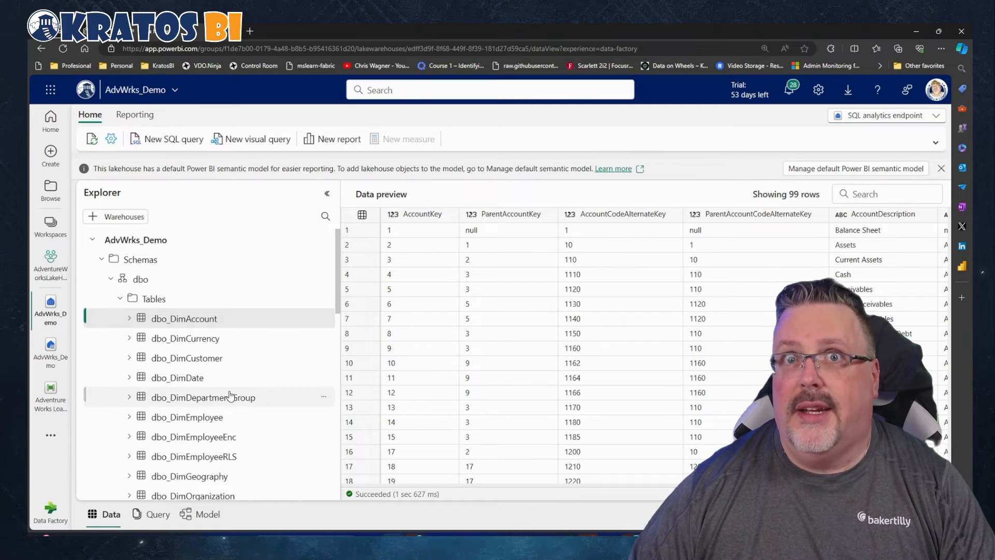
Review the copied tables in the dbo schema of AdvWrks_Demo, from dbo_DimAccount through dbo_ProspectiveBuyer
scroll(230, 395, down, 10)
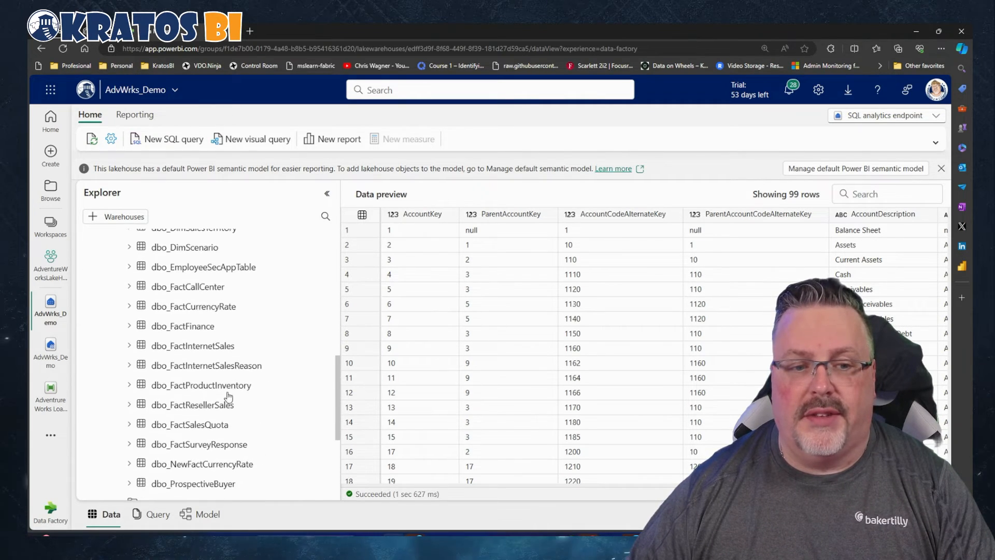
scroll(227, 396, down, 3)
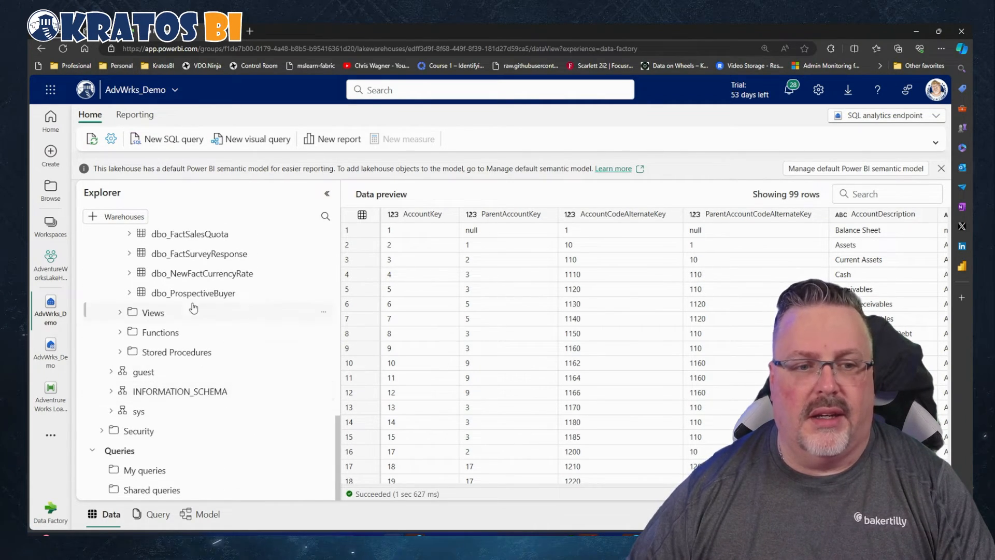
scroll(214, 355, up, 13)
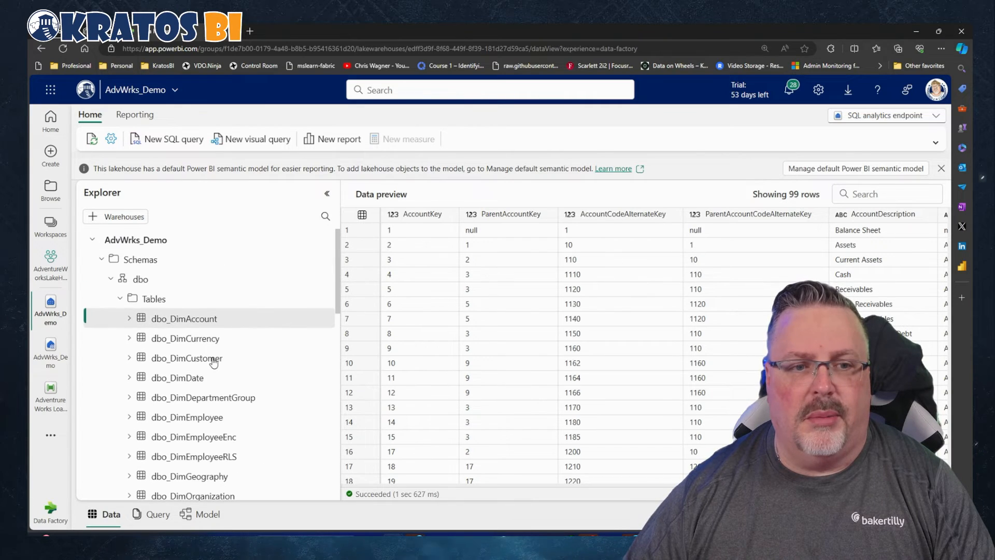
scroll(252, 371, down, 8)
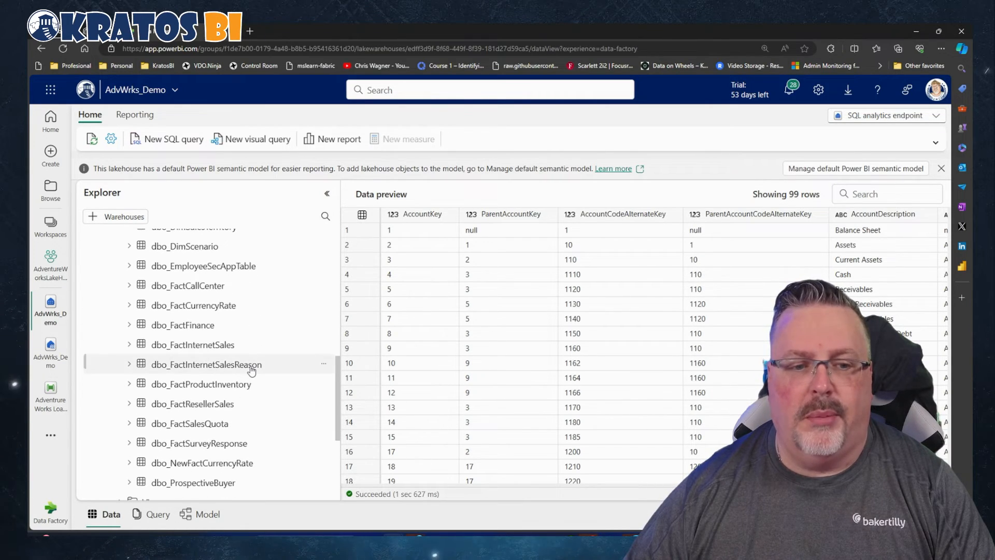
scroll(252, 369, down, 3)
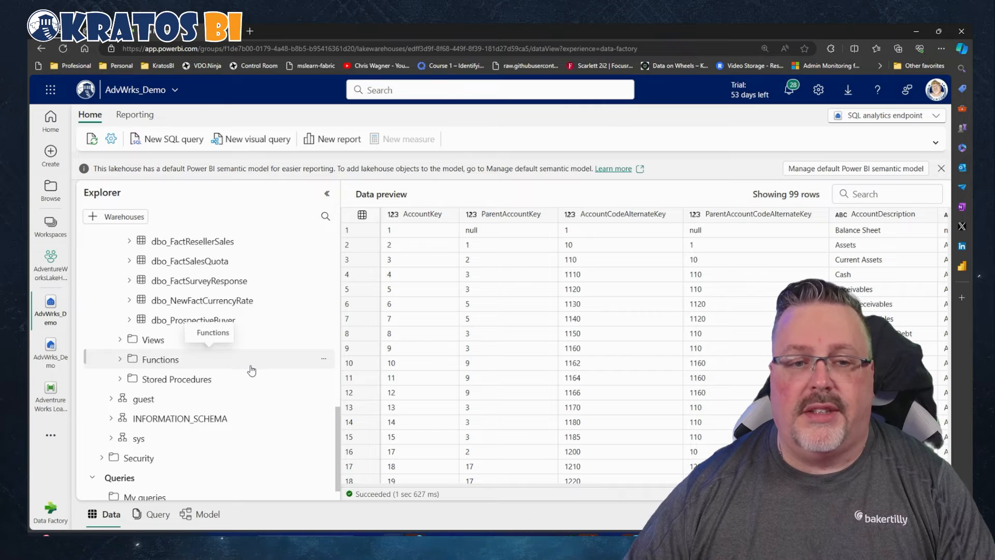